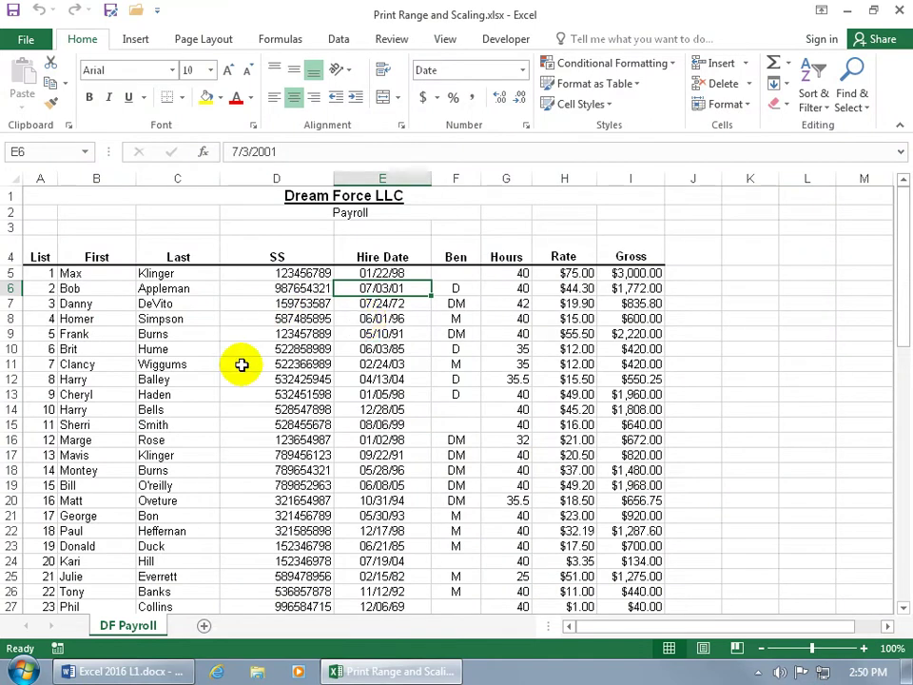
# Select B5:E11 and set the print preview to Print Selection, which fits on one page
pyautogui.moveTo(86, 273); pyautogui.dragTo(394, 357)
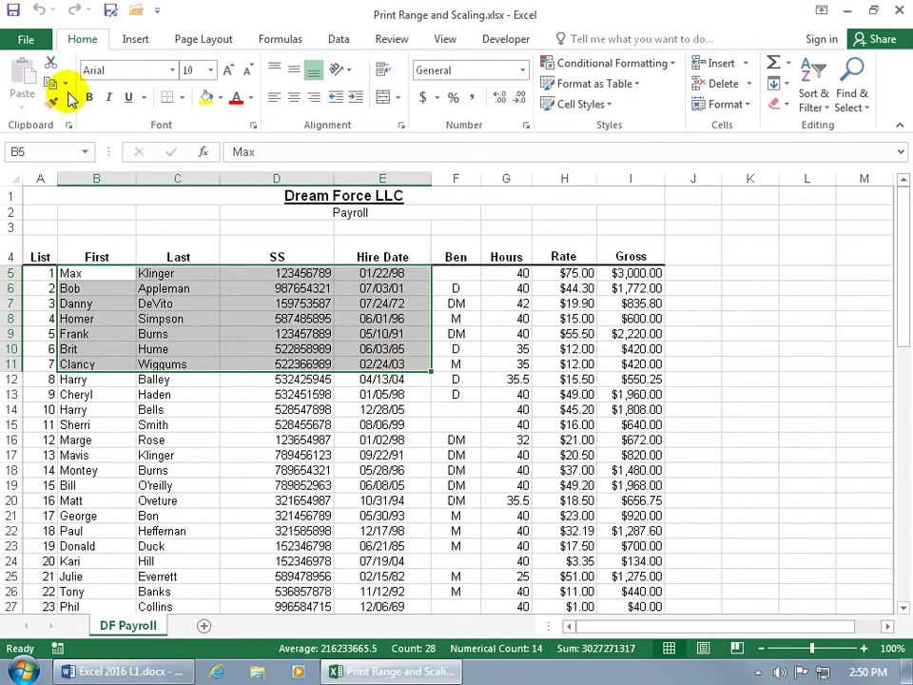
pyautogui.click(27, 39)
pyautogui.click(43, 300)
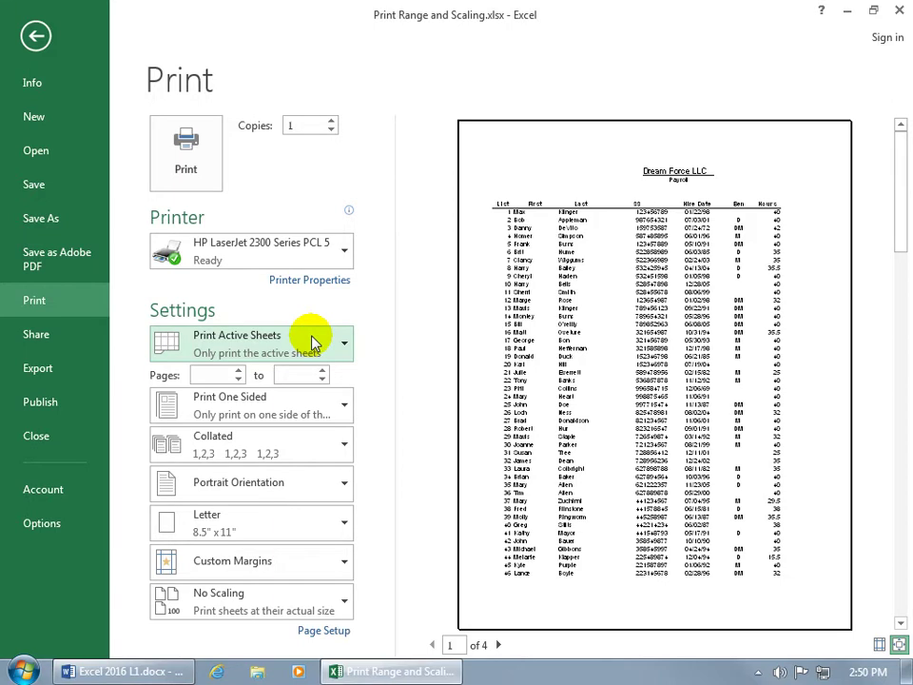
pyautogui.click(344, 345)
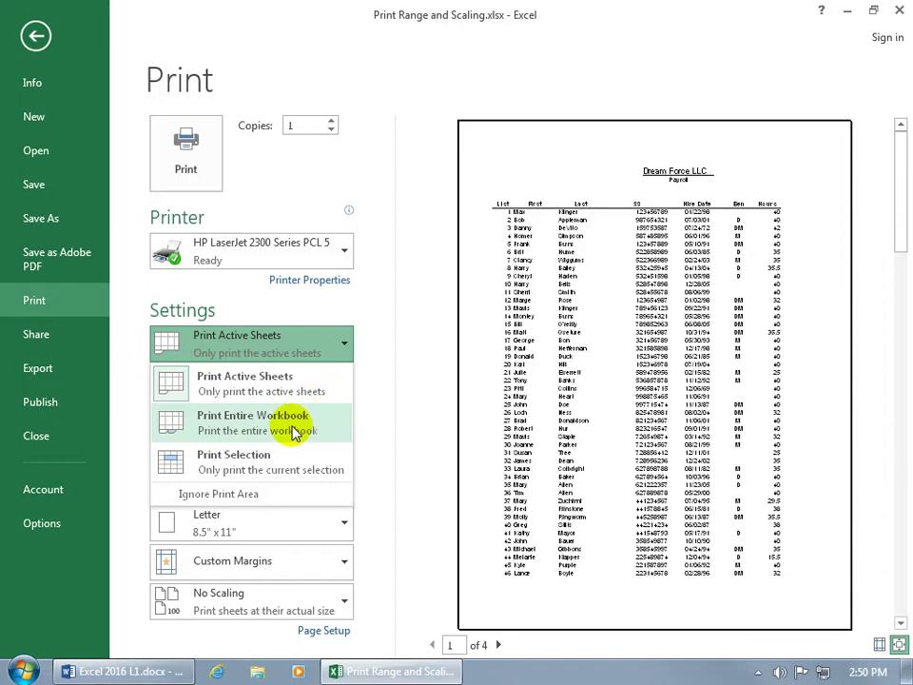
pyautogui.click(280, 463)
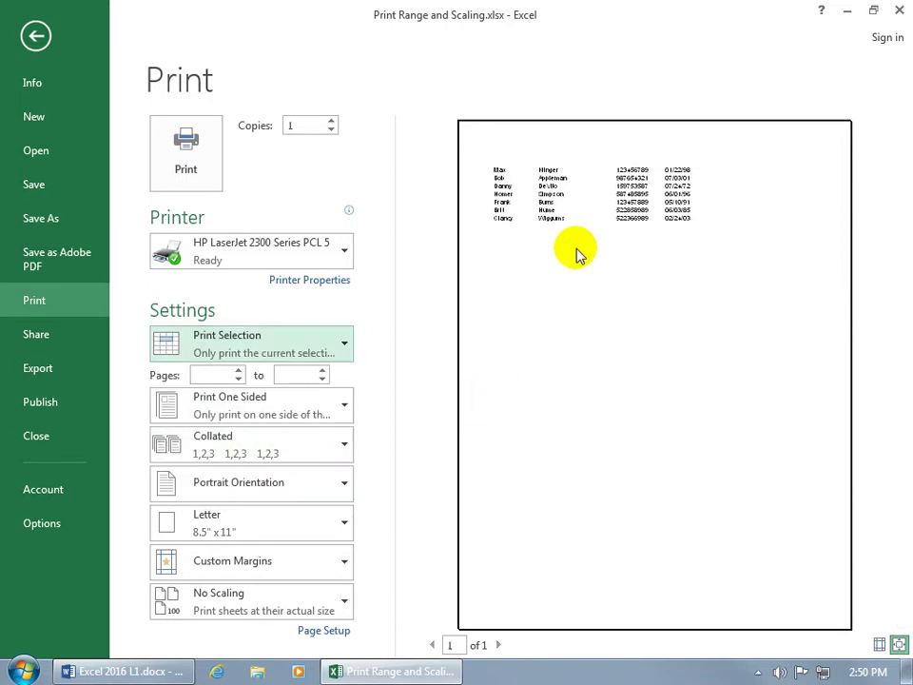
# Add cells D15, H15, G18 and the range D19:E23 to the B5:E11 selection
pyautogui.click(36, 35)
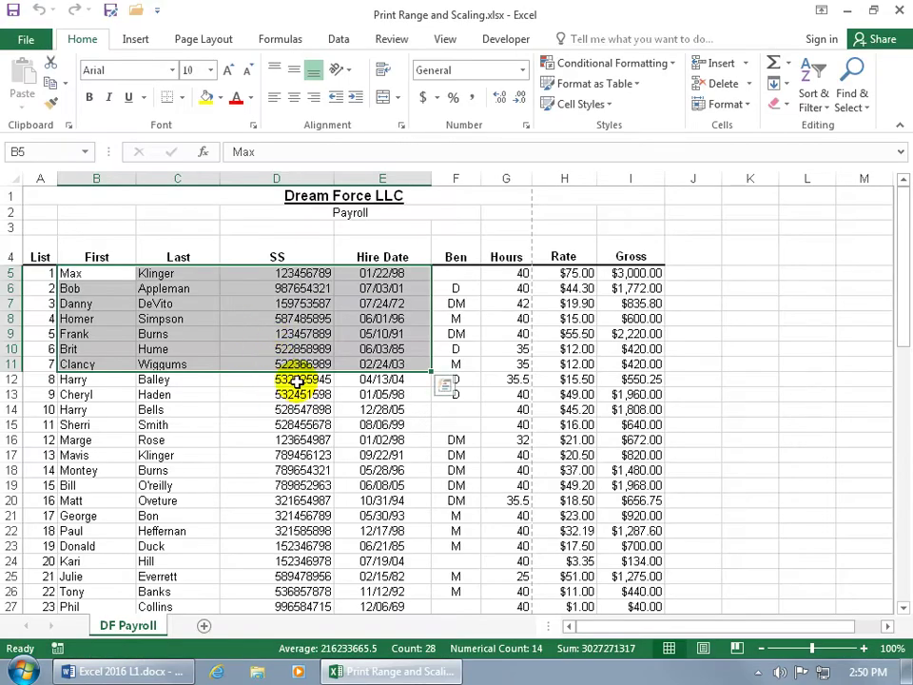
pyautogui.click(304, 425)
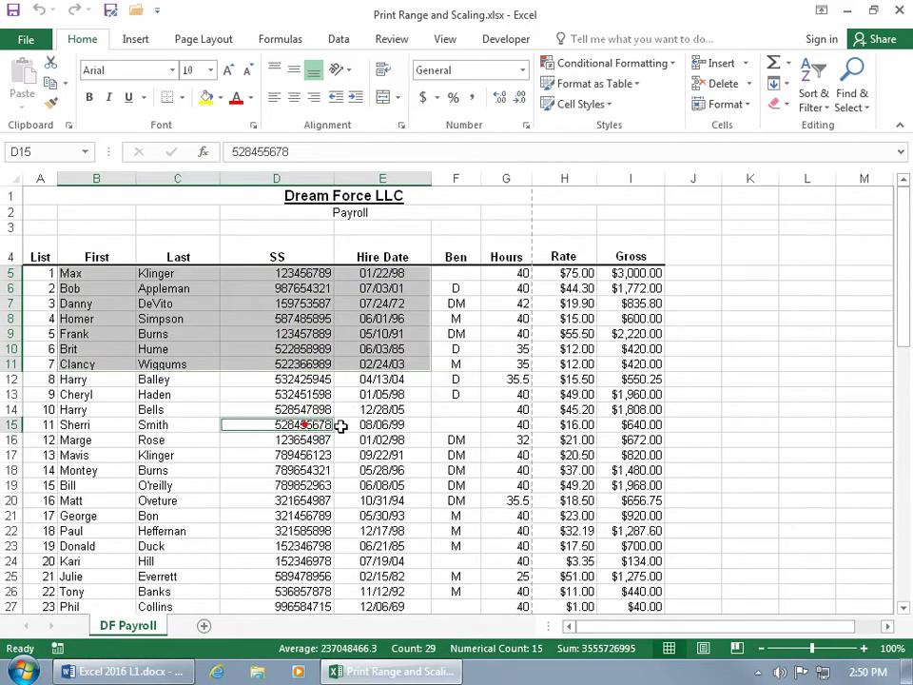
pyautogui.keyDown('ctrl'); pyautogui.click(561, 424); pyautogui.keyUp('ctrl')
pyautogui.keyDown('ctrl'); pyautogui.click(504, 470); pyautogui.keyUp('ctrl')
pyautogui.moveTo(321, 487); pyautogui.dragTo(389, 547)
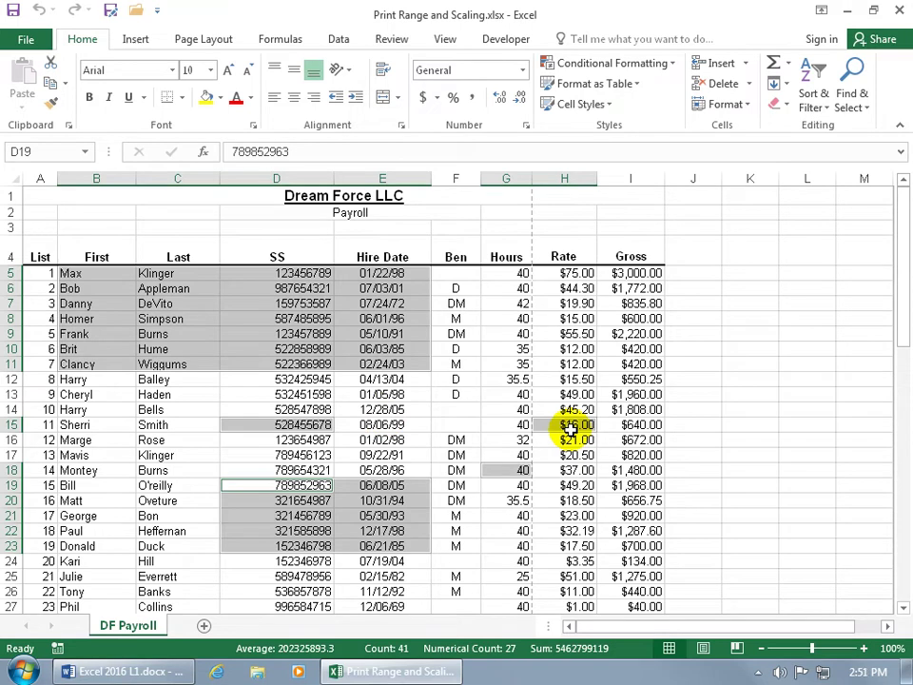
# Preview the multi-range printout and page through all five pages
pyautogui.click(26, 39)
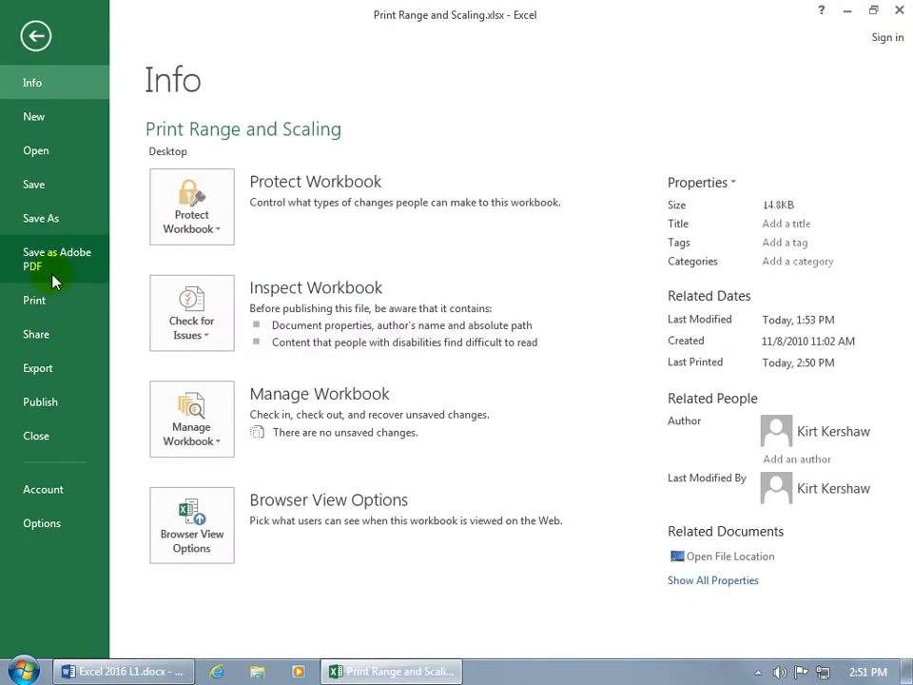
pyautogui.click(52, 300)
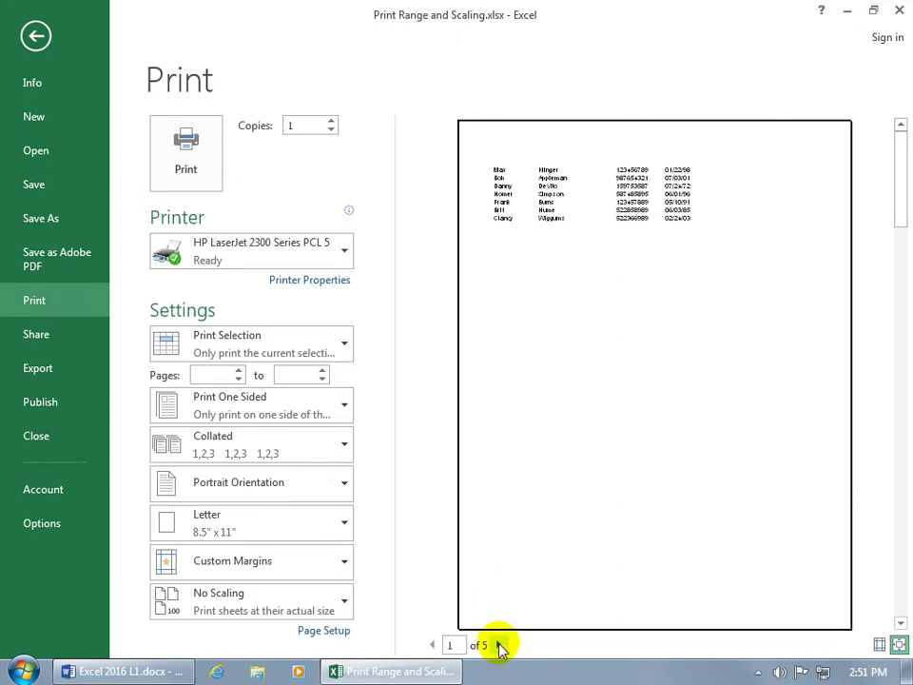
pyautogui.click(498, 645)
pyautogui.click(498, 645)
pyautogui.click(498, 645)
pyautogui.click(498, 645)
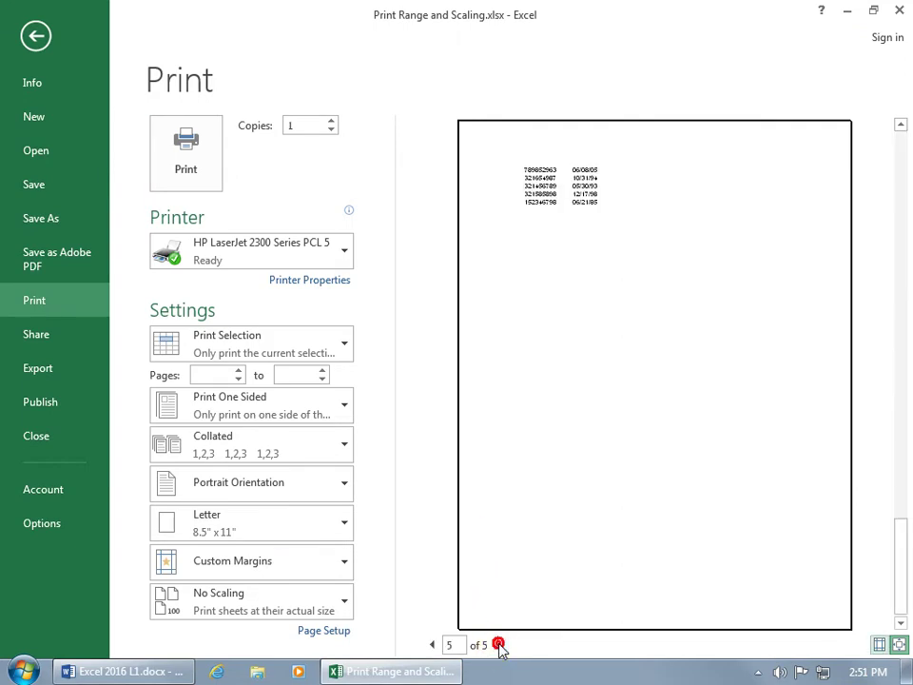
# Set B5:E11, D15, H15, G18 and D19:E23 as the print area, then deselect
pyautogui.click(38, 38)
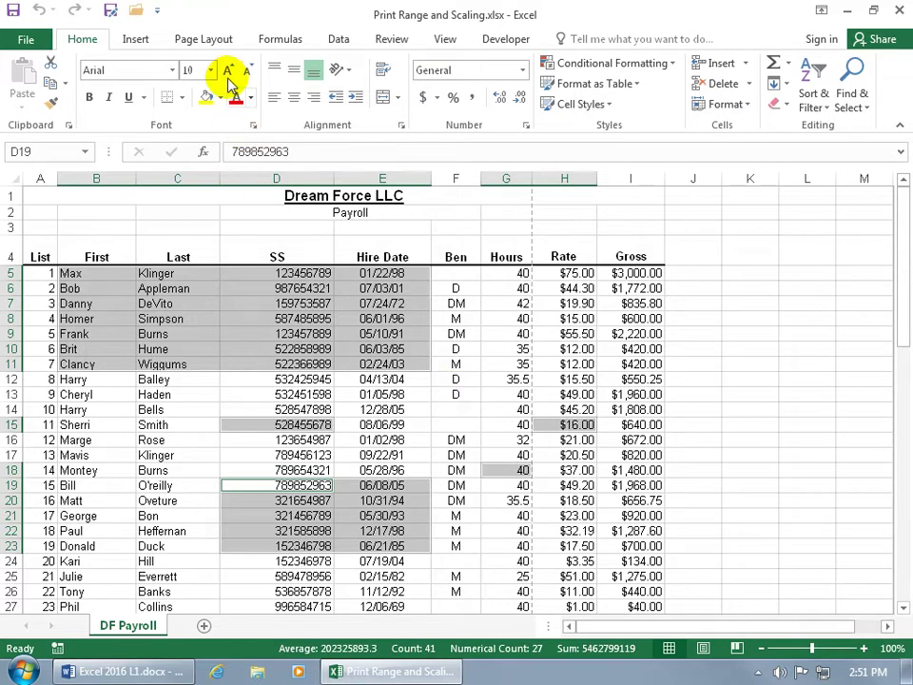
pyautogui.click(217, 43)
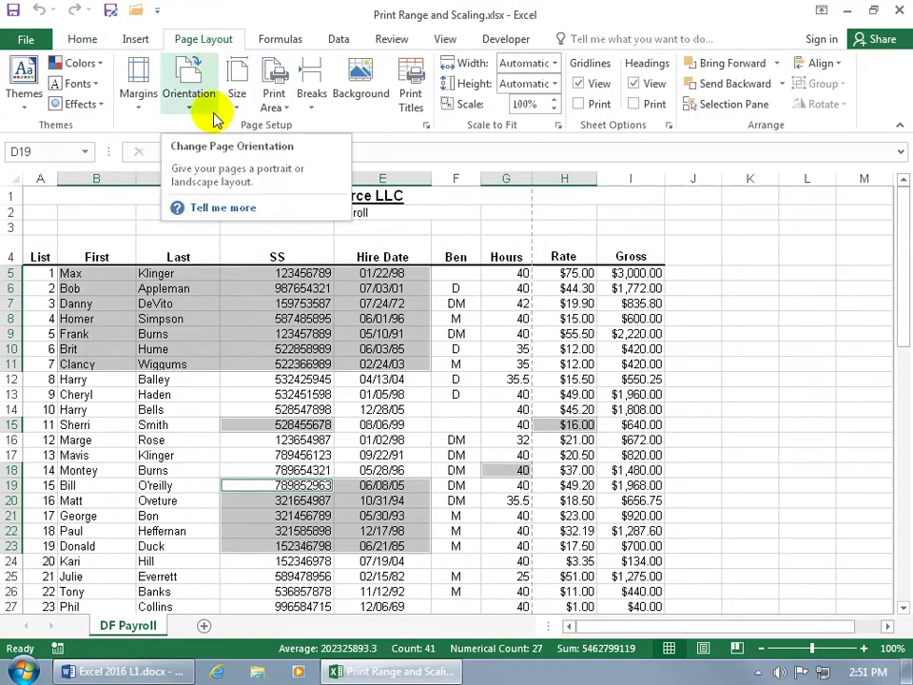
pyautogui.click(279, 112)
pyautogui.click(288, 128)
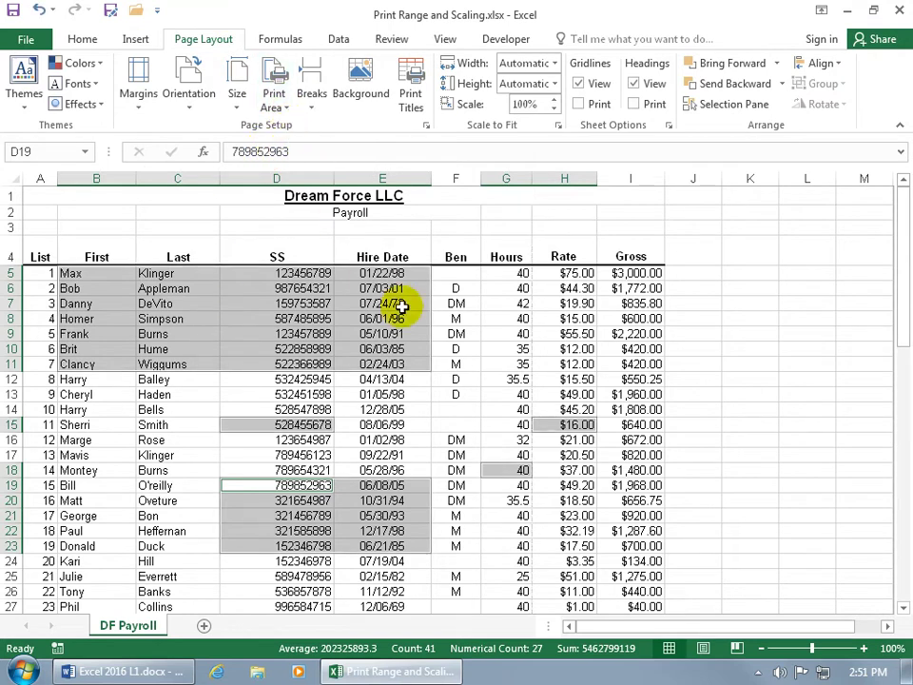
pyautogui.click(505, 365)
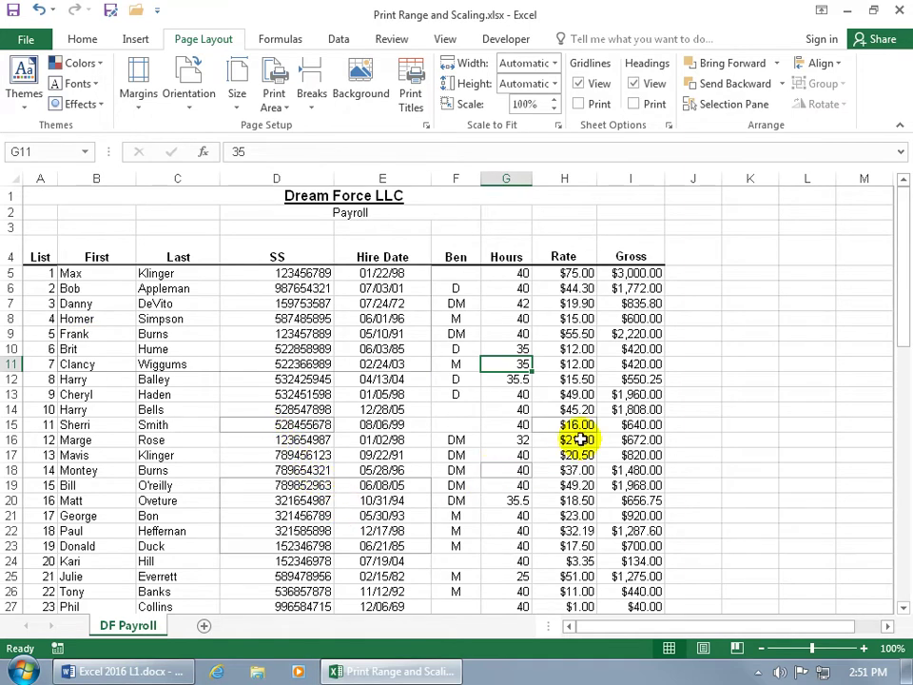
# Switch printing to Print Active Sheets and page through the five print-area pages
pyautogui.click(25, 40)
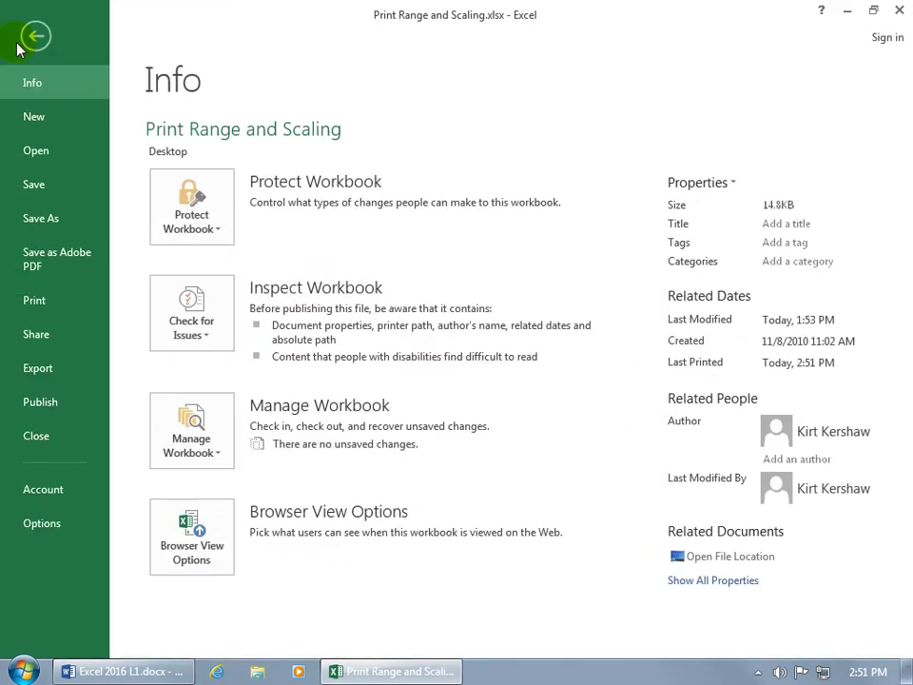
pyautogui.click(47, 303)
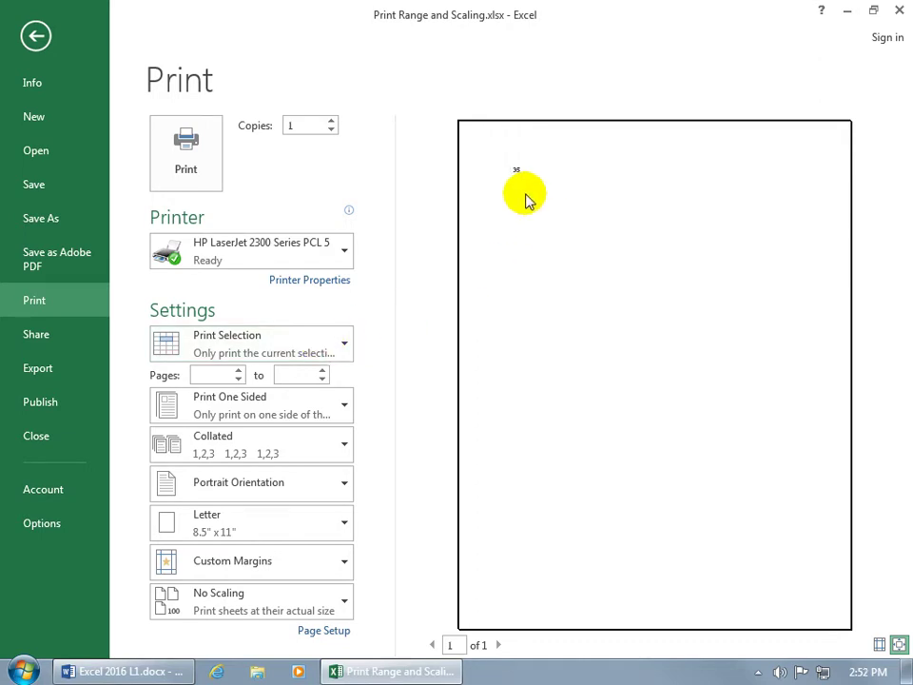
pyautogui.click(324, 346)
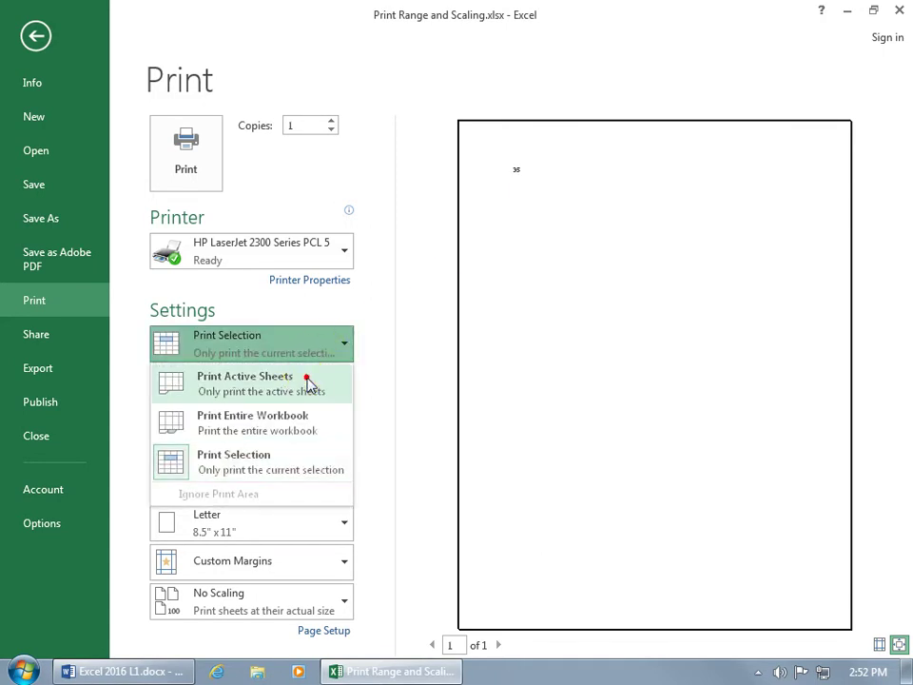
pyautogui.click(306, 379)
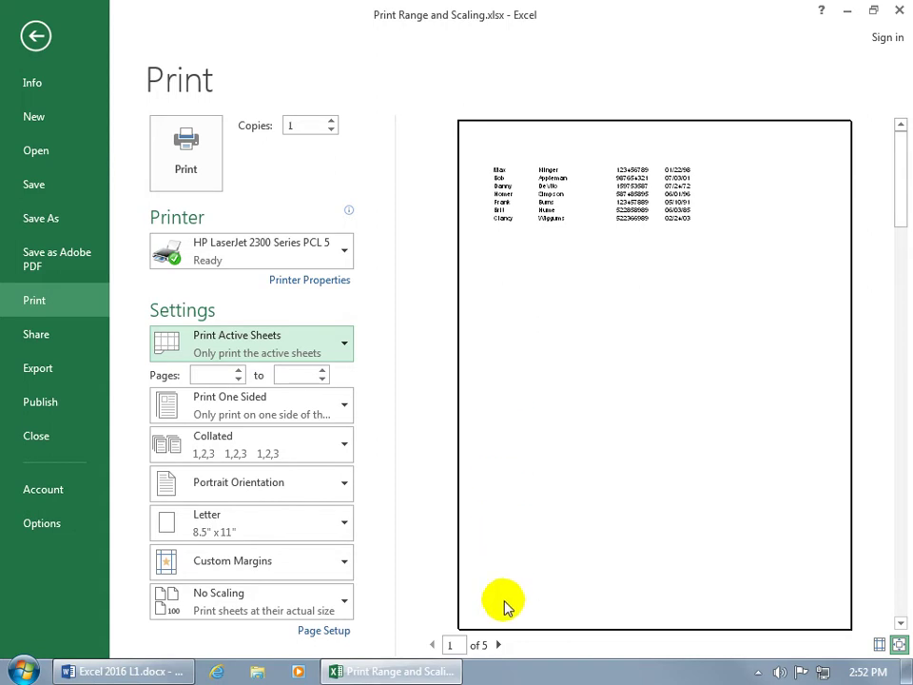
pyautogui.click(499, 646)
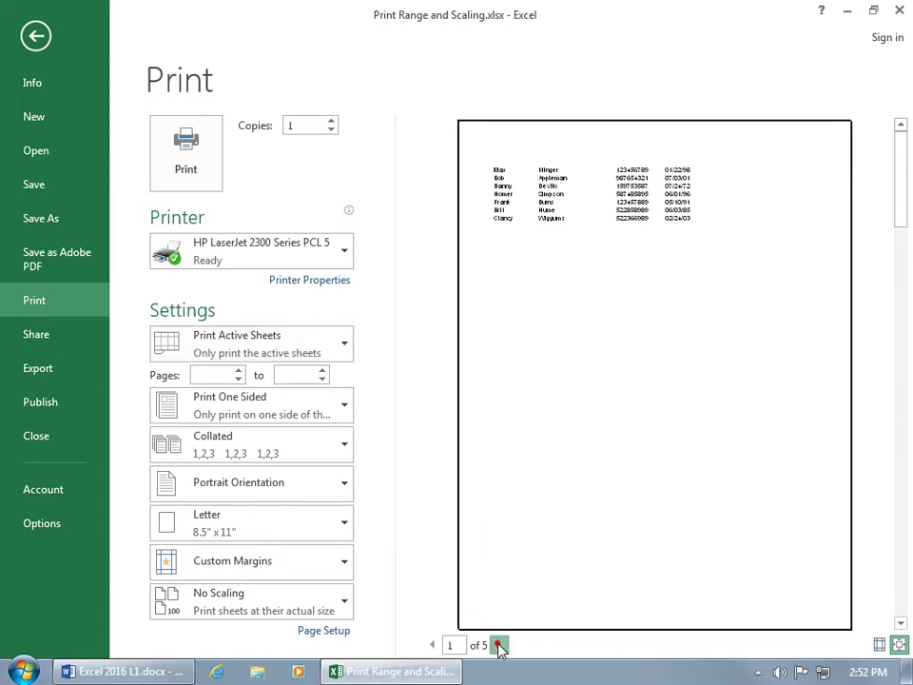
pyautogui.click(499, 646)
pyautogui.click(499, 646)
pyautogui.click(499, 645)
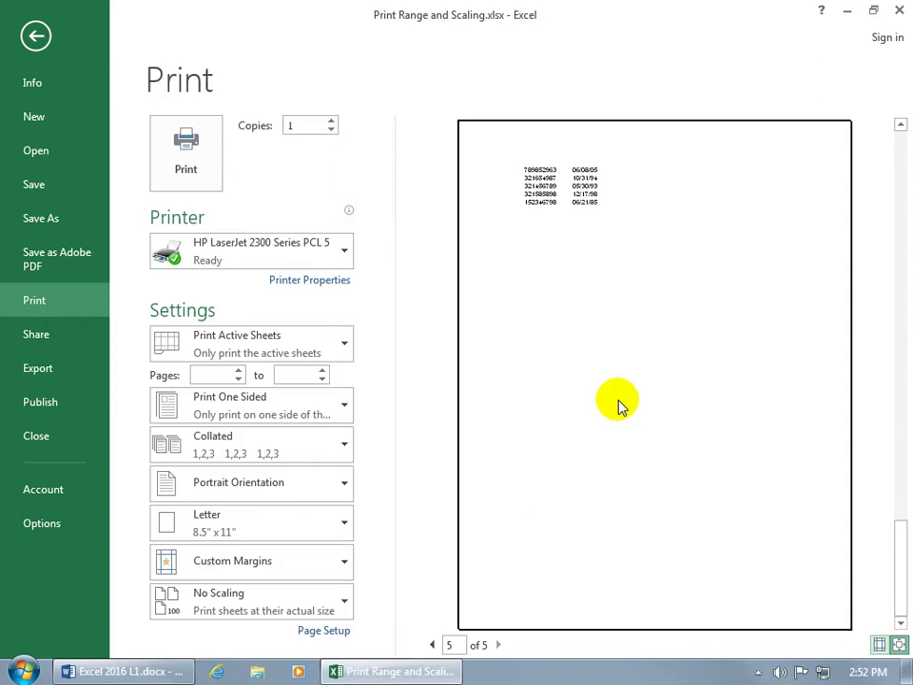
# Clear the existing print area and set D7:D9 plus E9 as the new print area
pyautogui.click(38, 36)
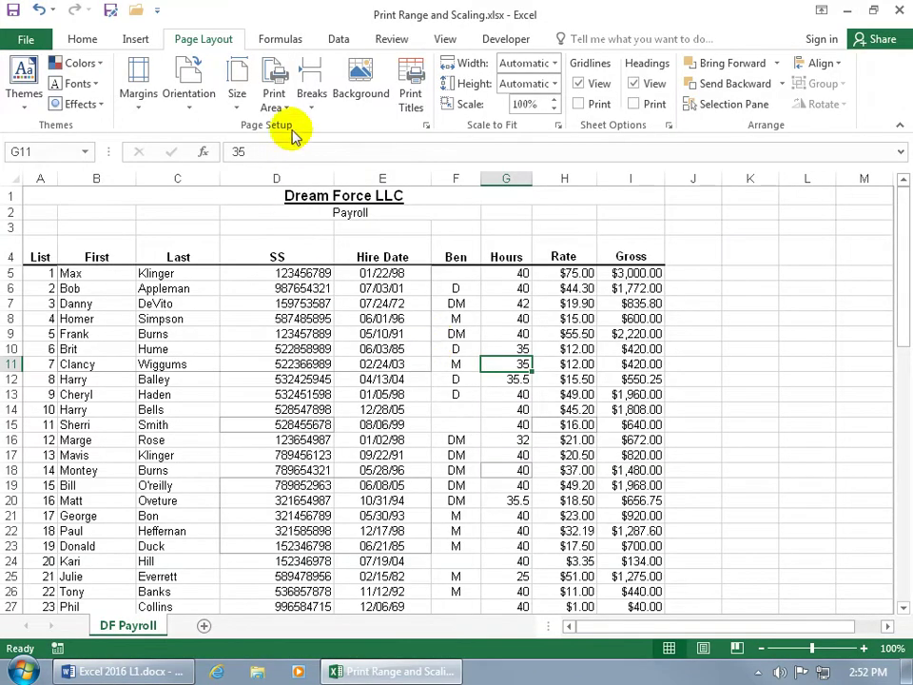
pyautogui.click(275, 105)
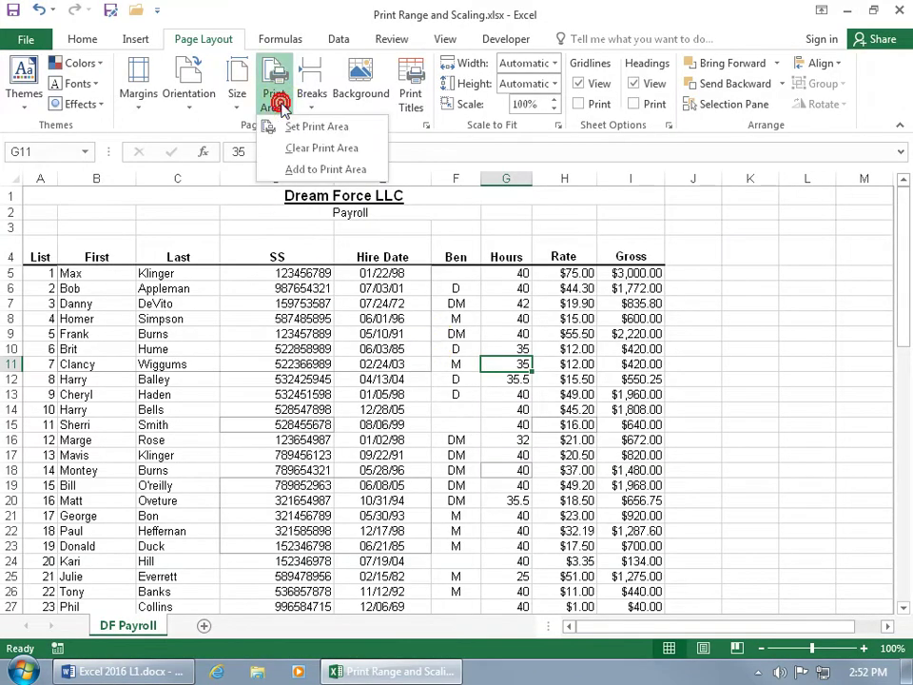
pyautogui.click(290, 148)
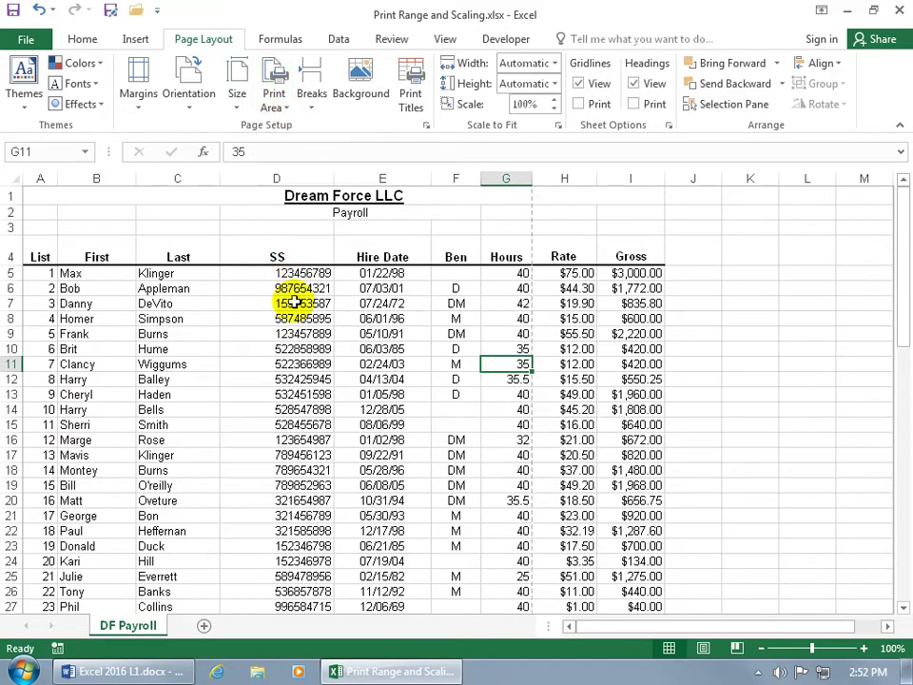
pyautogui.moveTo(295, 302); pyautogui.dragTo(289, 332)
pyautogui.keyDown('ctrl'); pyautogui.click(394, 332); pyautogui.keyUp('ctrl')
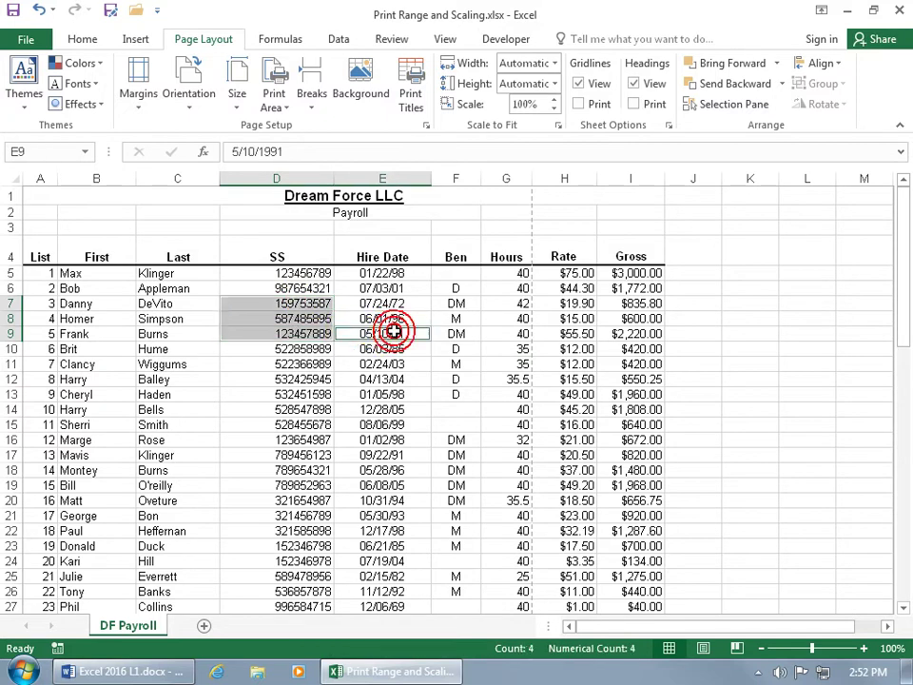
pyautogui.click(273, 97)
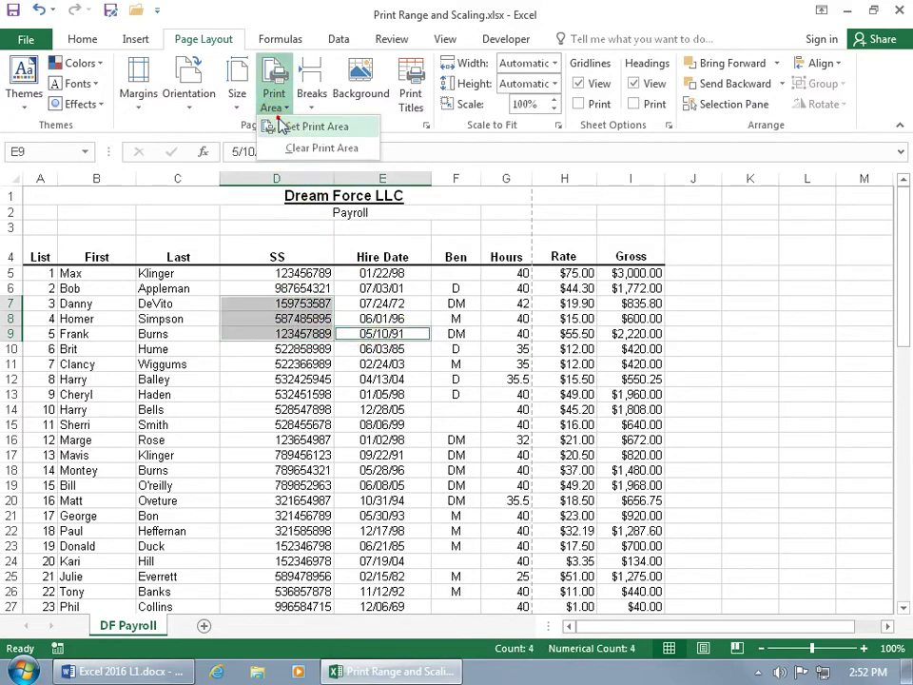
pyautogui.click(281, 125)
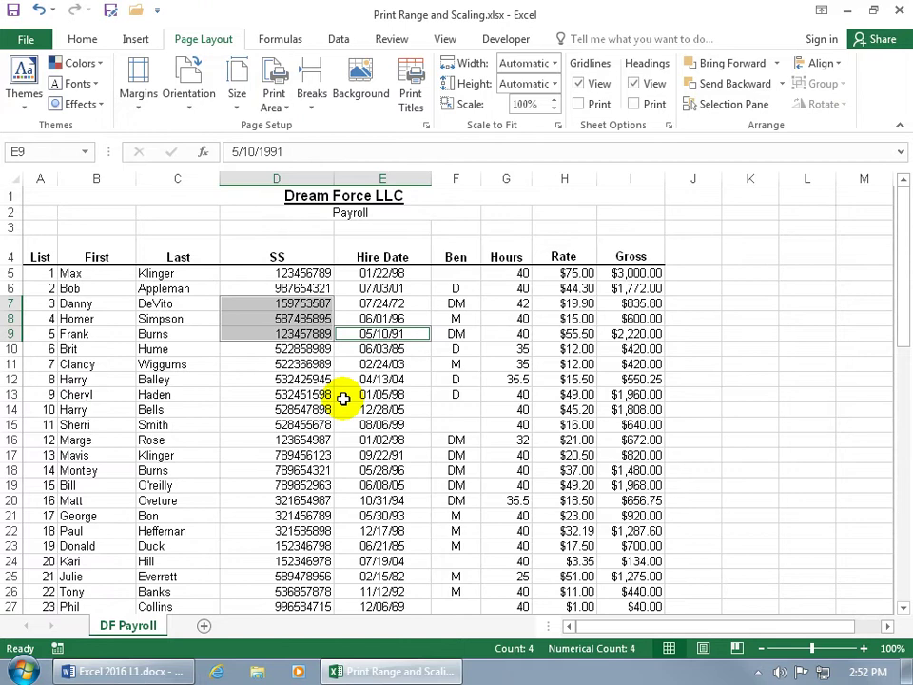
# Add E63:G63, G67 and I67:I68 to the print area
pyautogui.scroll(-10, 378, 404)
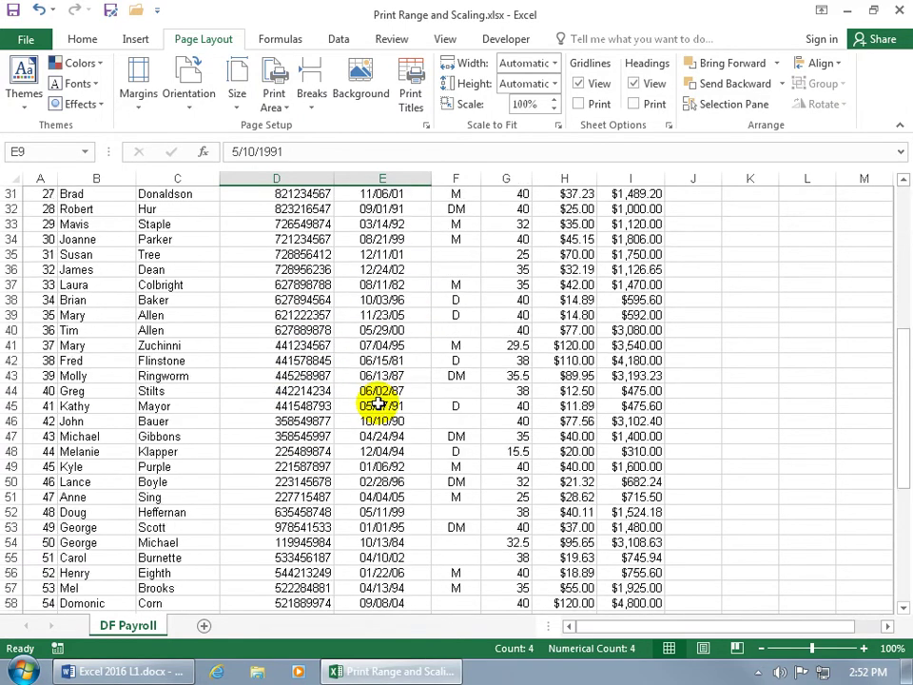
pyautogui.scroll(-6, 378, 404)
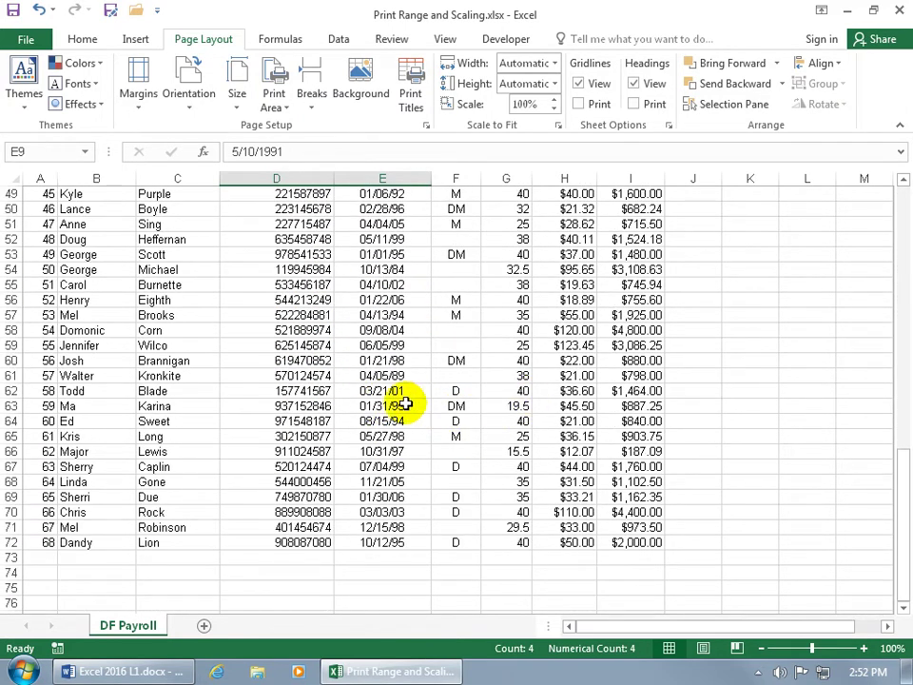
pyautogui.moveTo(405, 404); pyautogui.dragTo(518, 405)
pyautogui.keyDown('ctrl'); pyautogui.click(515, 464); pyautogui.keyUp('ctrl')
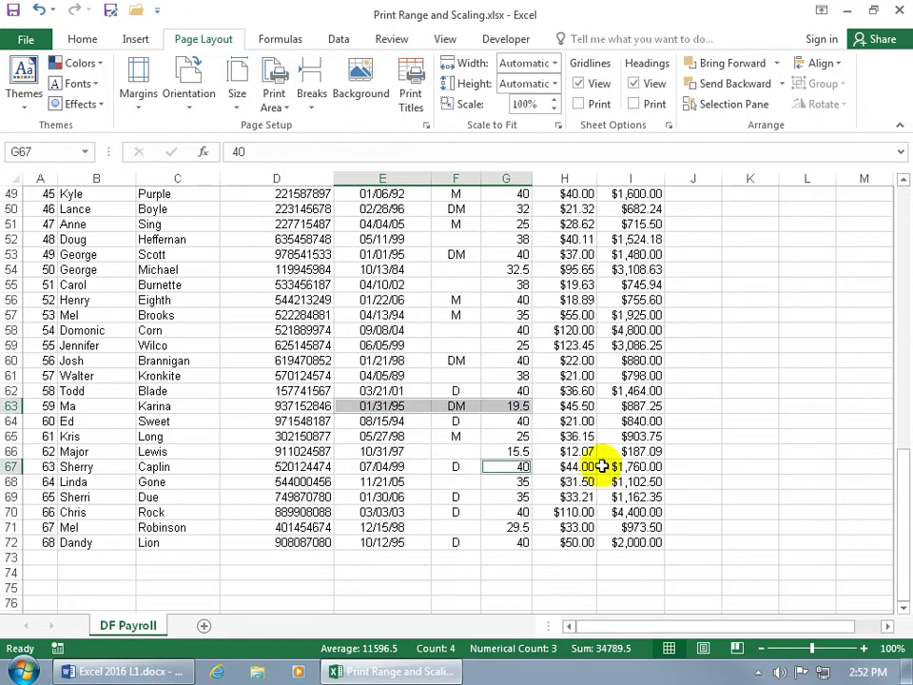
pyautogui.moveTo(602, 466); pyautogui.dragTo(608, 484)
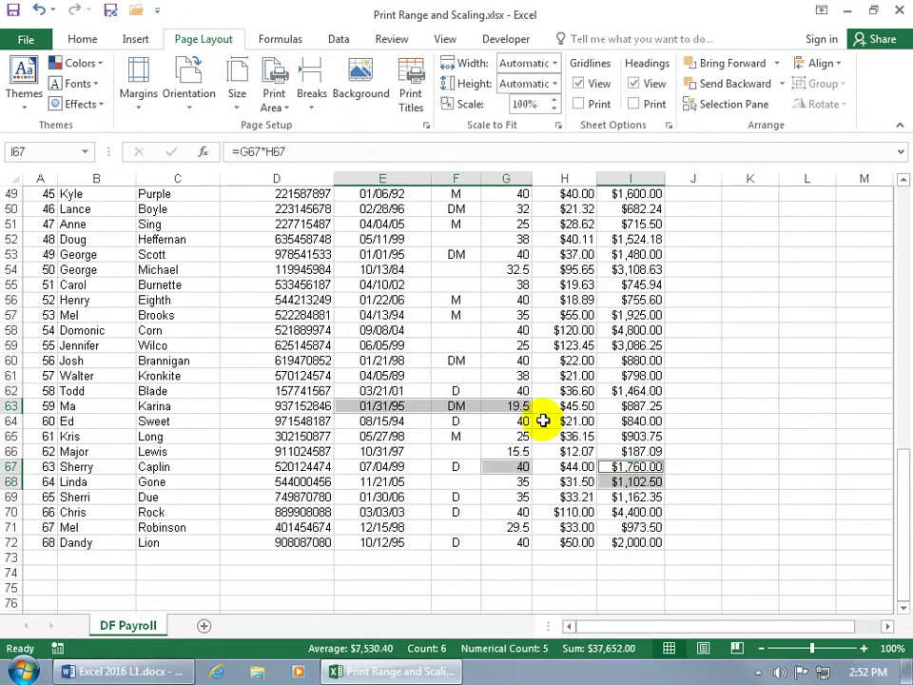
pyautogui.click(280, 99)
pyautogui.click(322, 169)
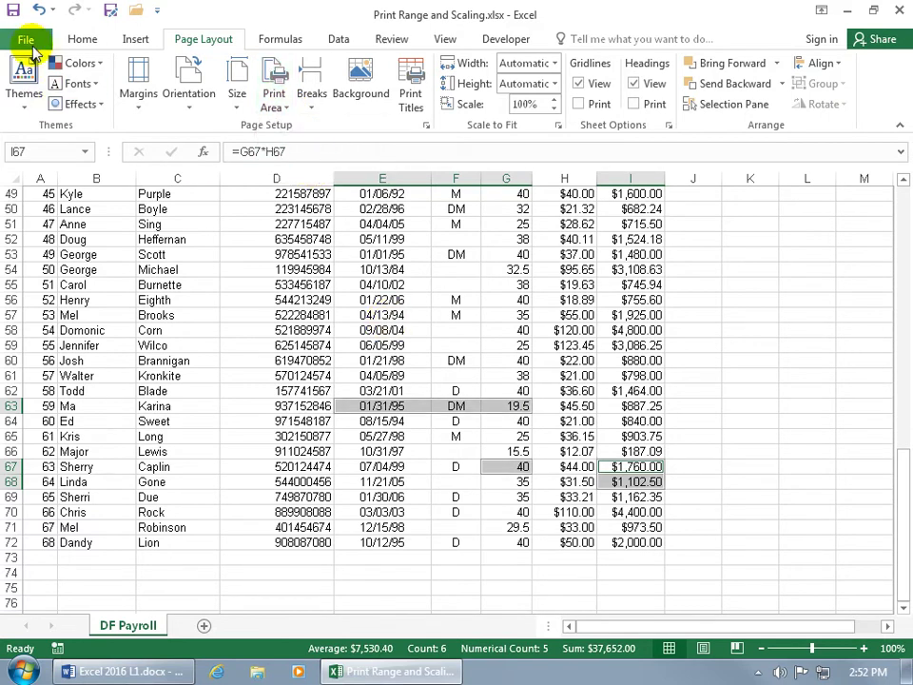
# Preview the print-area printout, stepping through its pages
pyautogui.click(26, 38)
pyautogui.click(52, 302)
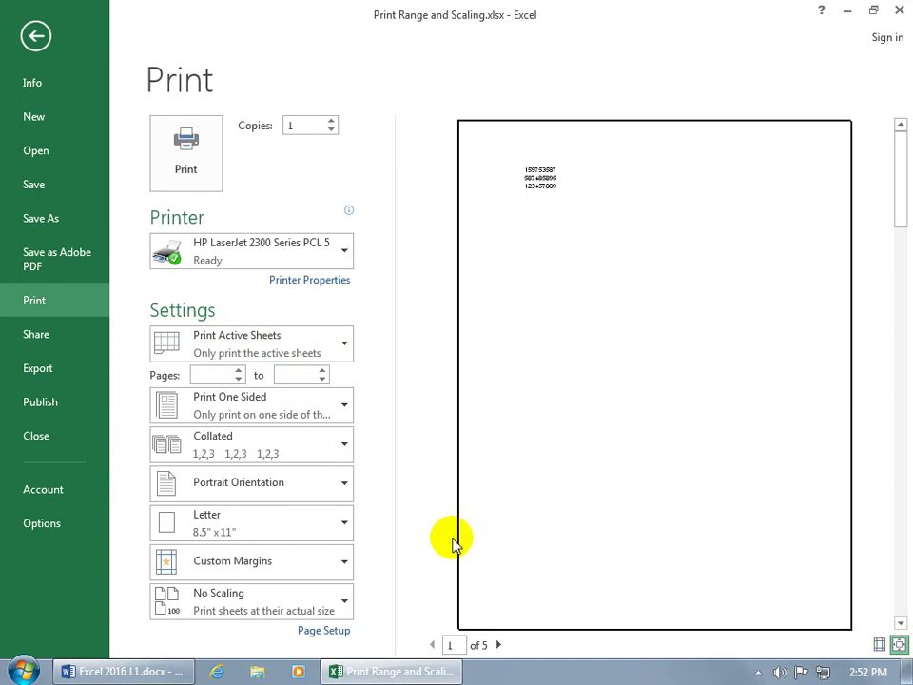
pyautogui.click(497, 644)
pyautogui.click(497, 644)
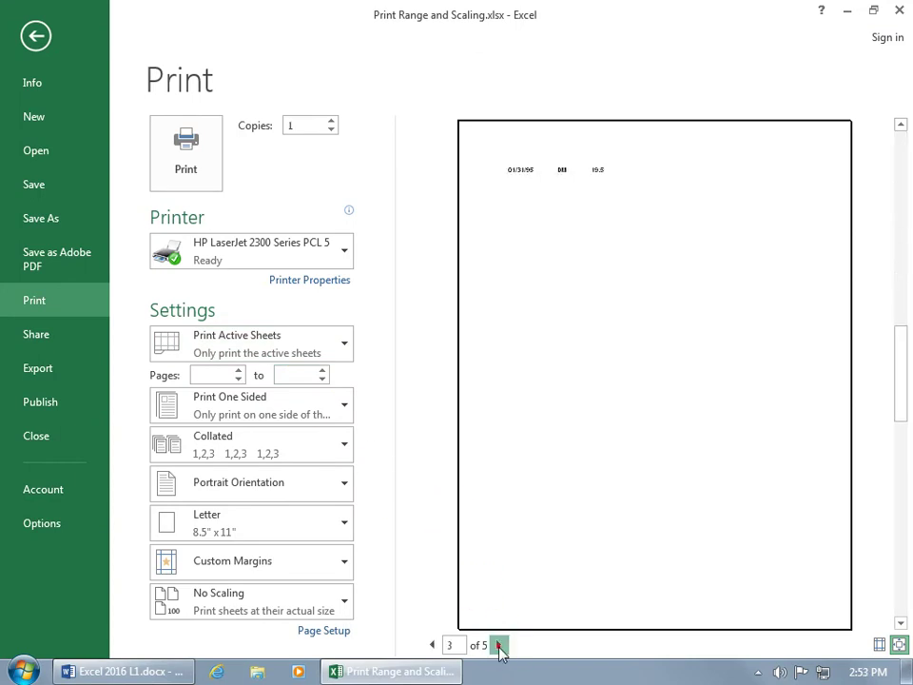
pyautogui.click(497, 644)
pyautogui.click(498, 645)
# Clear the custom print area and return to cell A1
pyautogui.click(43, 38)
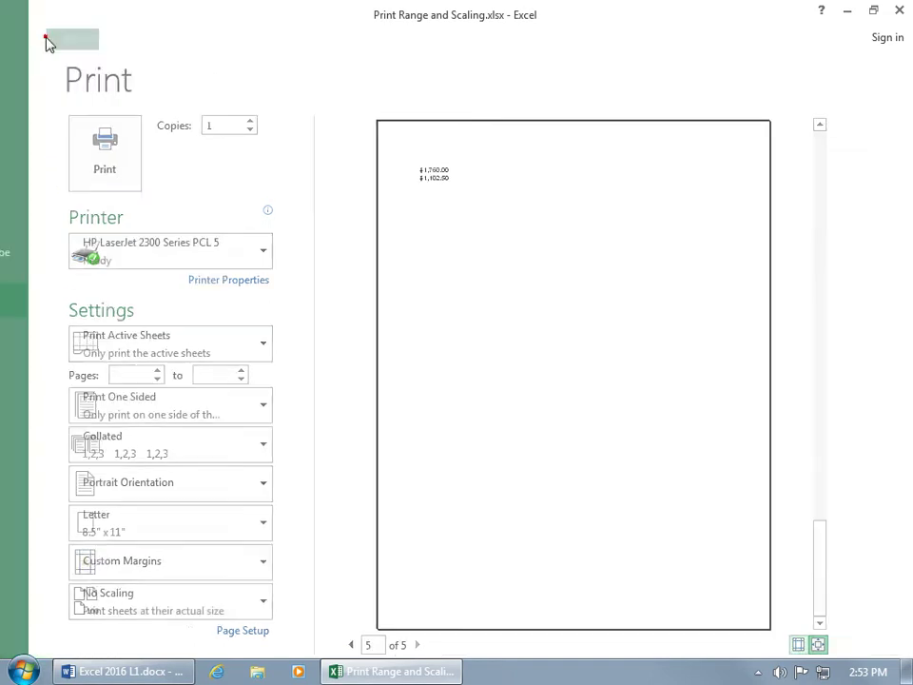
pyautogui.click(274, 103)
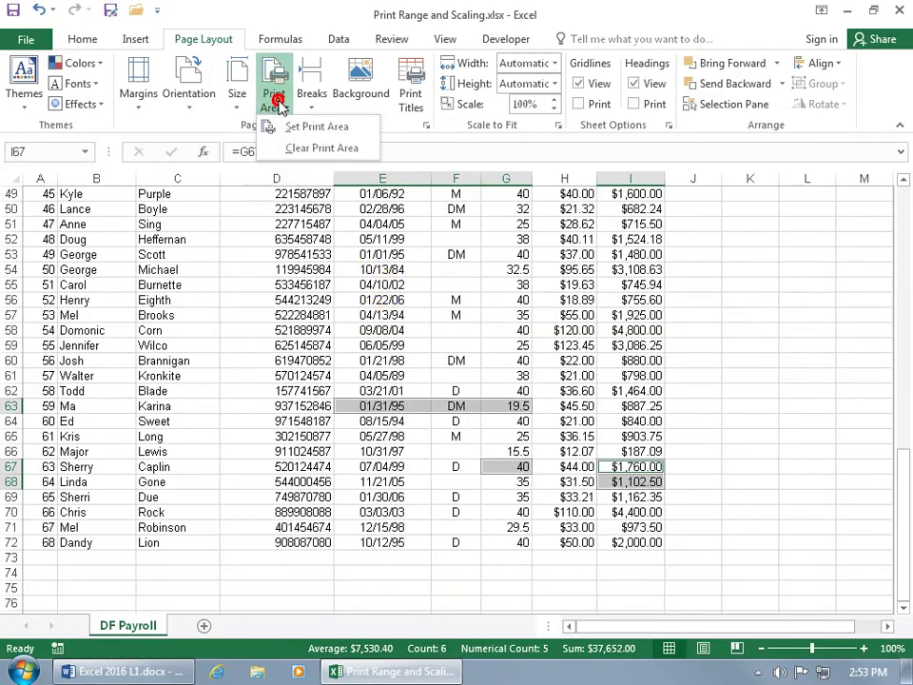
pyautogui.click(282, 129)
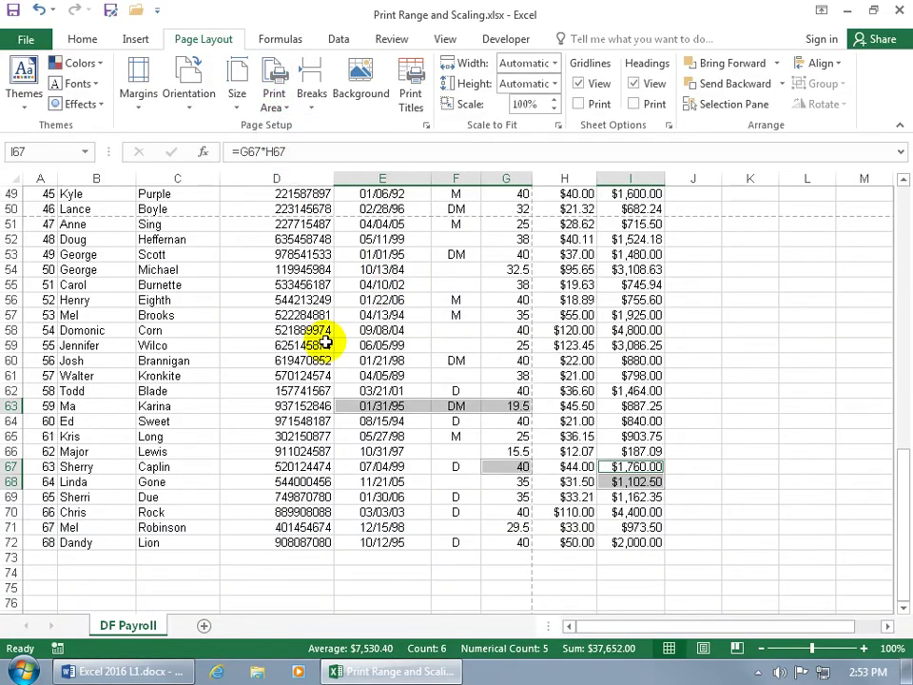
pyautogui.hotkey('ctrl', 'Home')
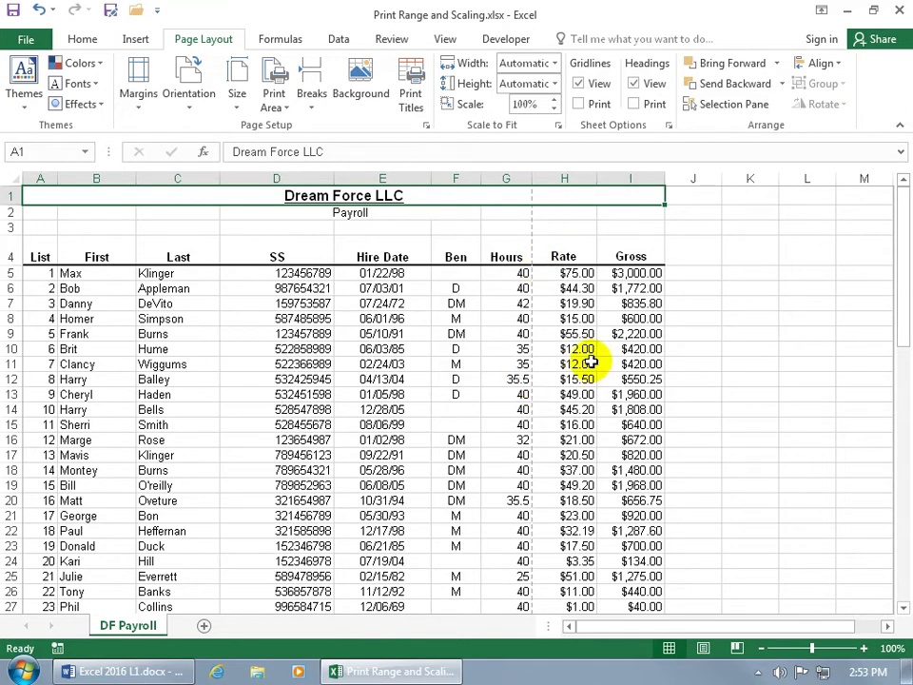
pyautogui.scroll(-11, 594, 361)
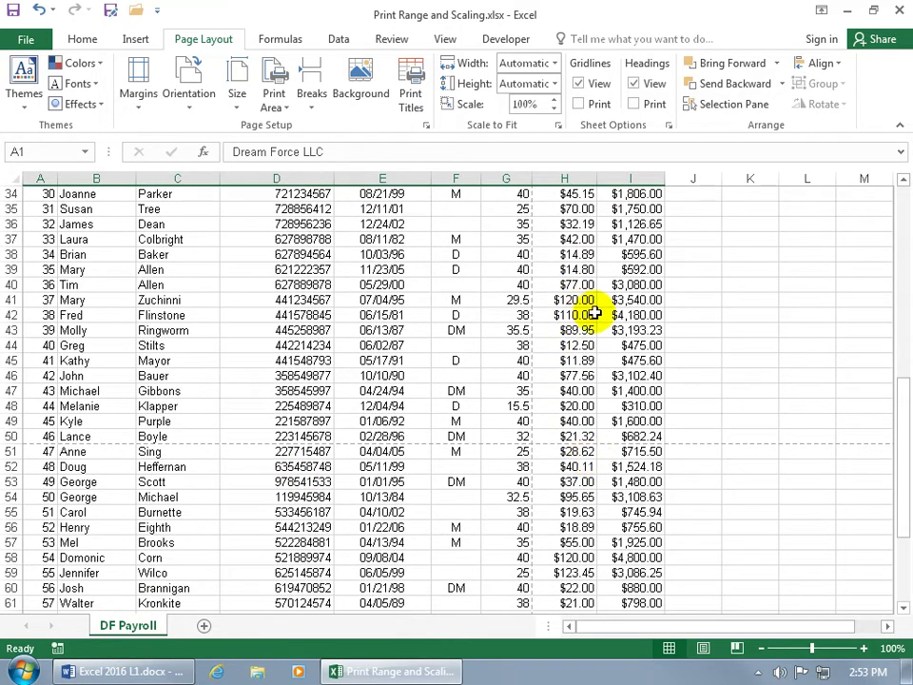
pyautogui.click(301, 464)
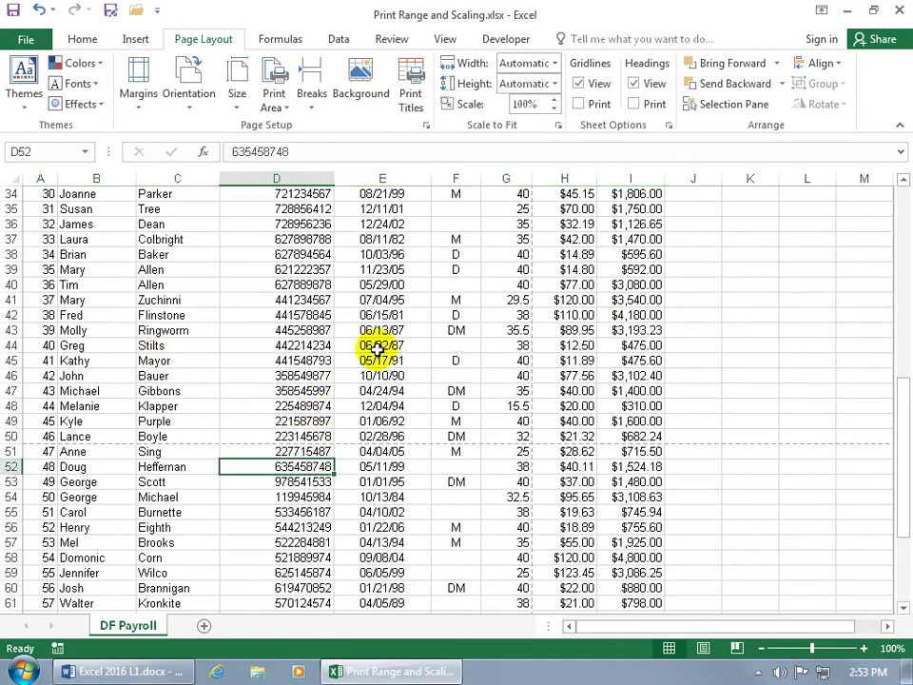
pyautogui.scroll(-3, 377, 349)
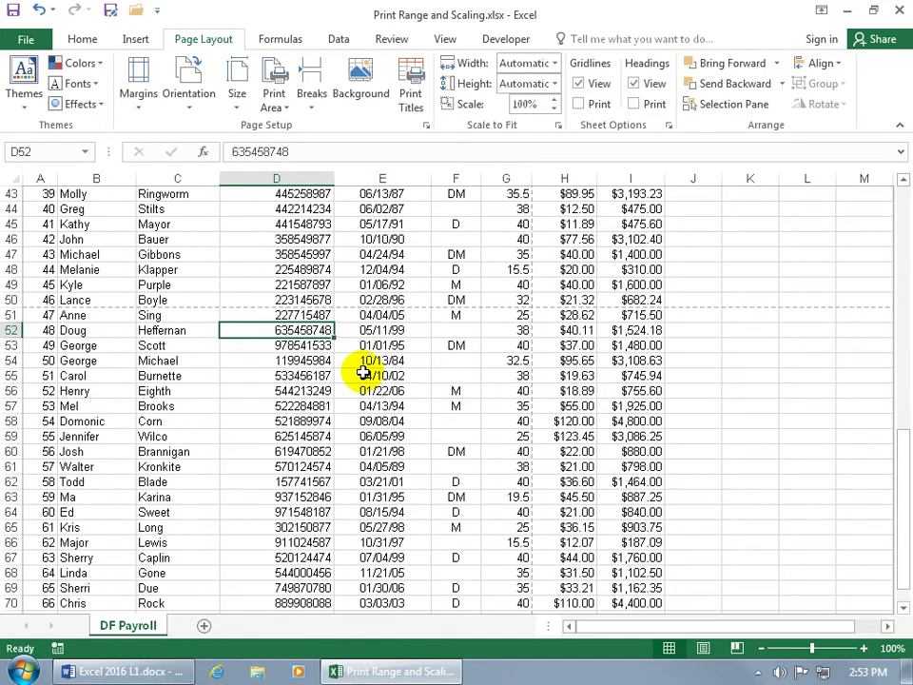
pyautogui.click(578, 254)
pyautogui.click(582, 390)
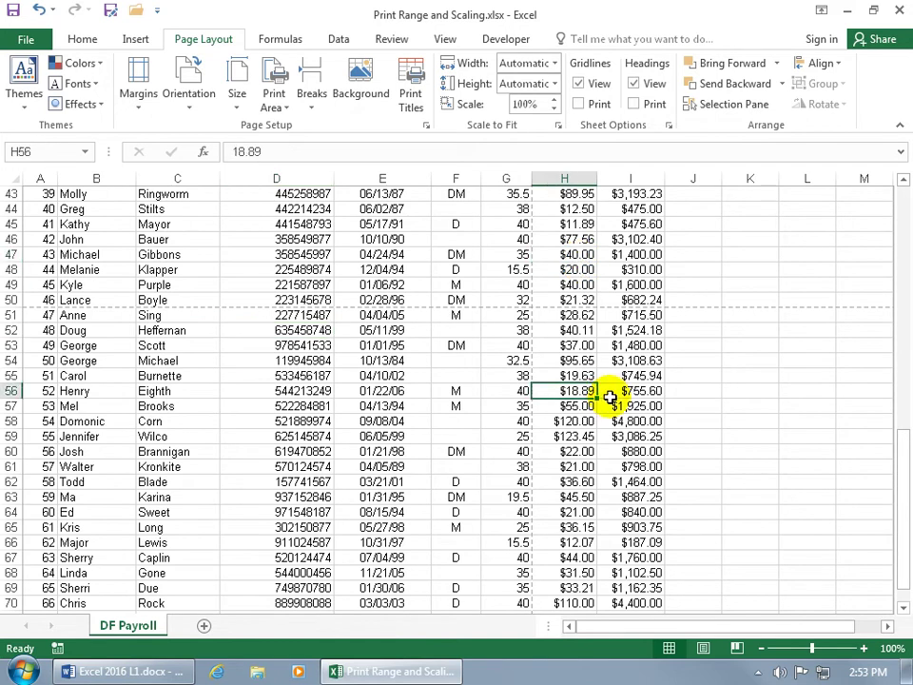
pyautogui.scroll(14, 608, 398)
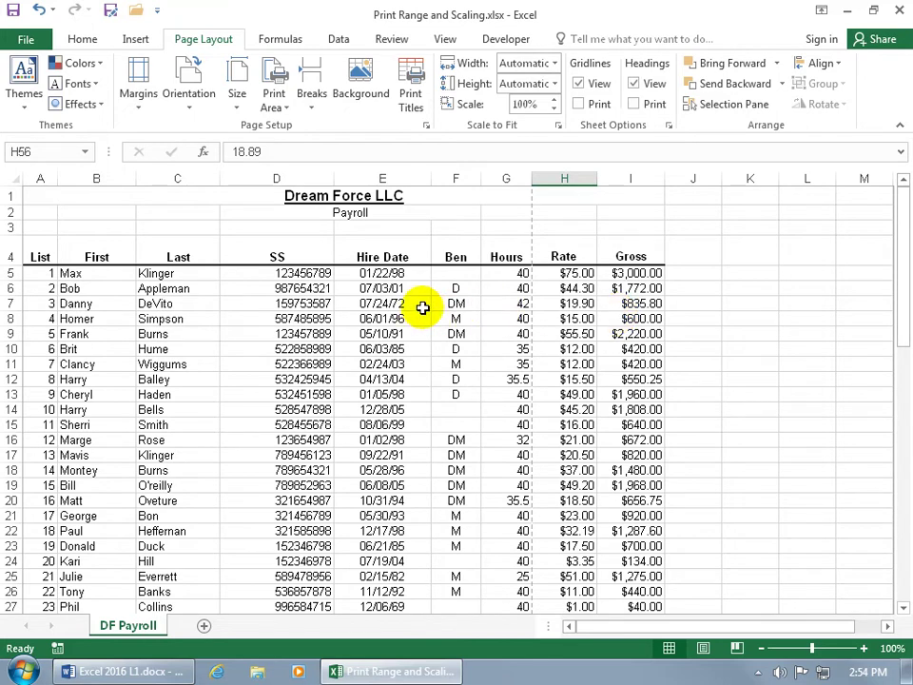
pyautogui.click(82, 38)
pyautogui.moveTo(54, 223); pyautogui.dragTo(629, 500)
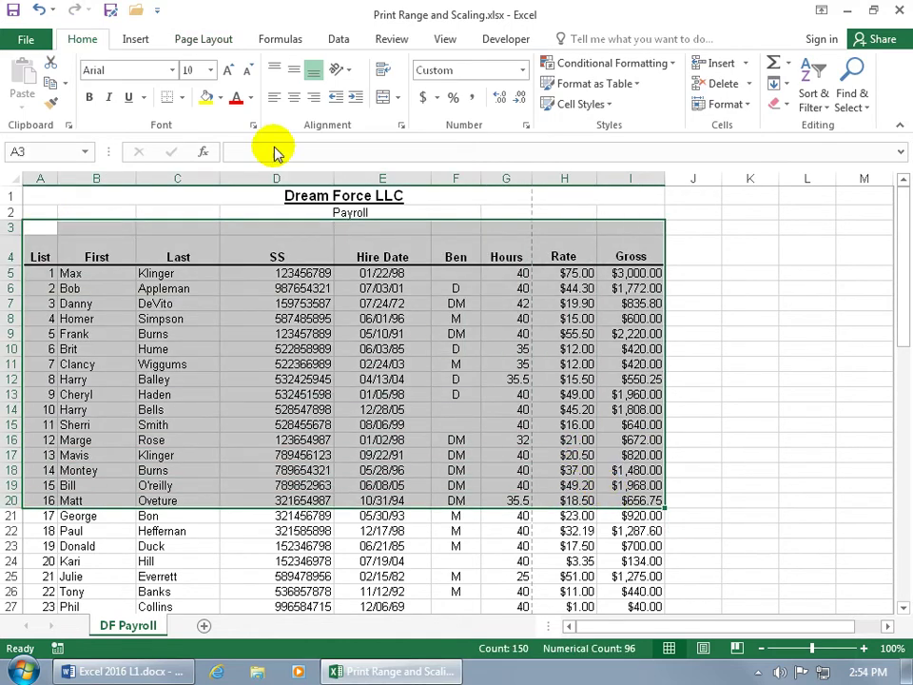
pyautogui.click(267, 324)
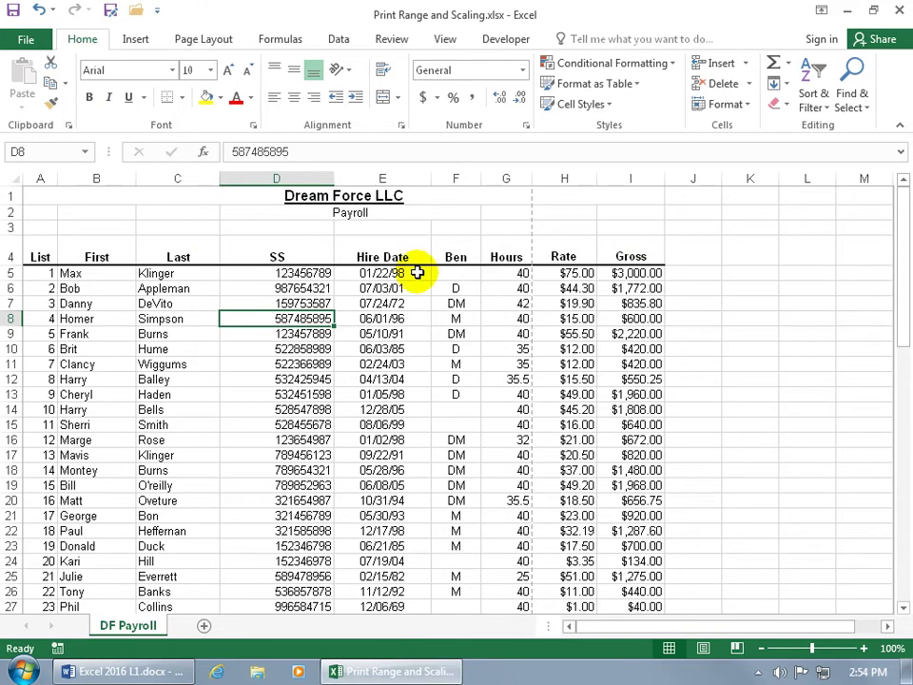
# Lower the Page Layout scale from 100% to 85% in 5% steps, then check the bottom rows
pyautogui.click(209, 39)
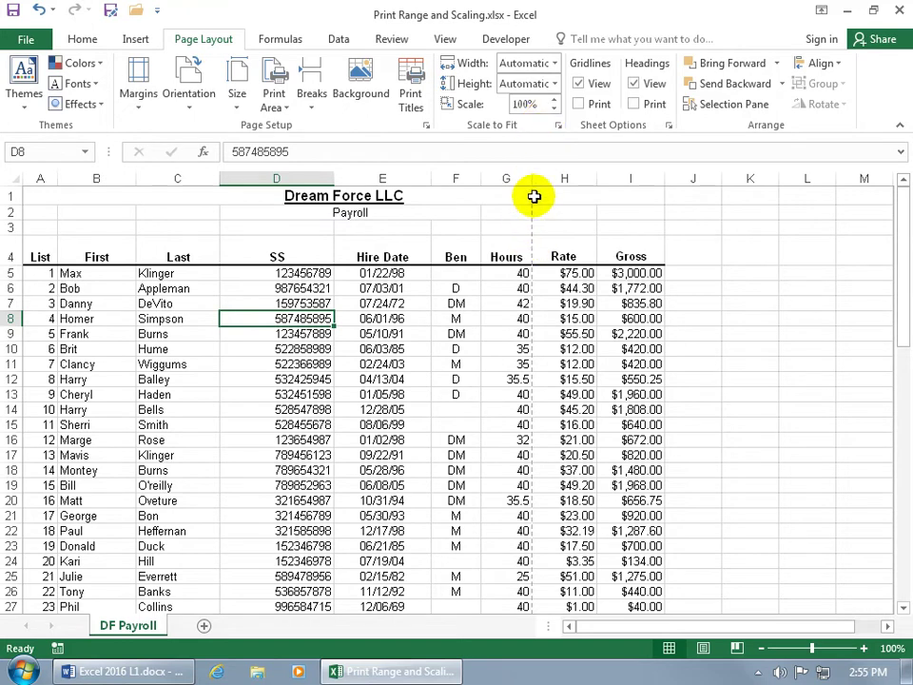
pyautogui.click(554, 111)
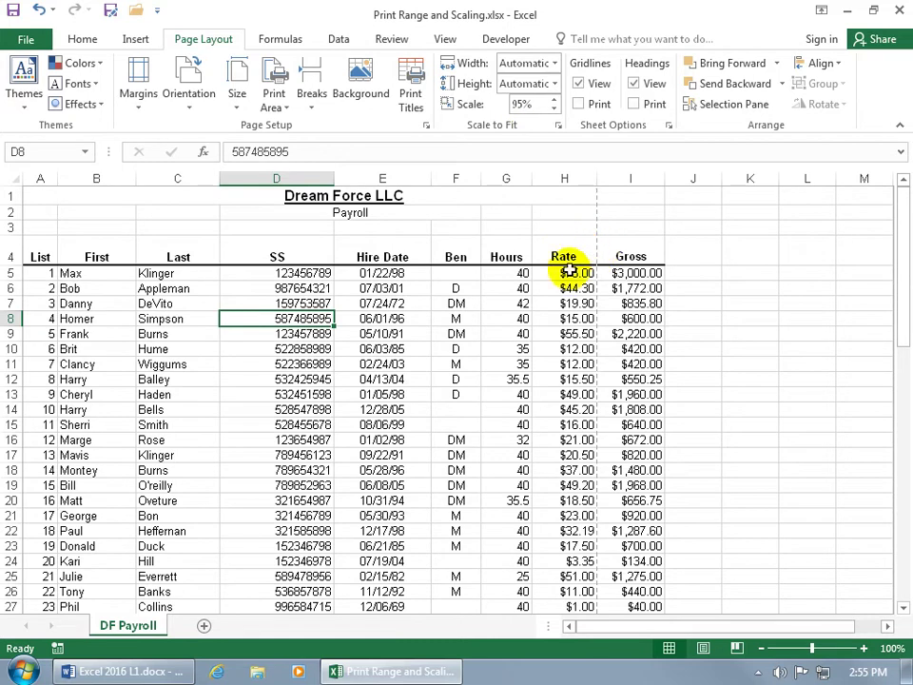
pyautogui.click(554, 109)
pyautogui.click(554, 109)
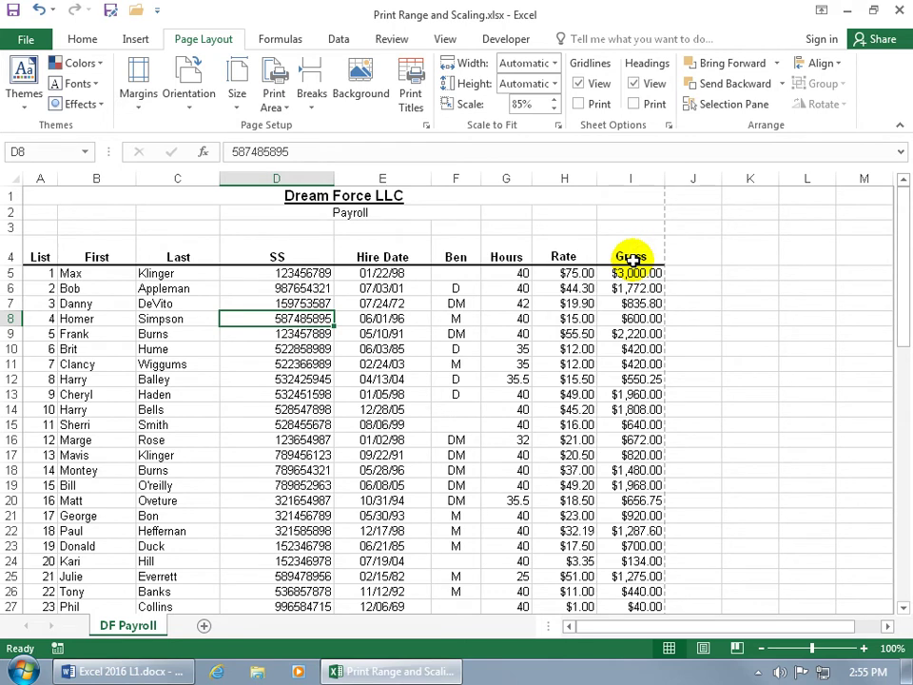
pyautogui.scroll(-10, 632, 259)
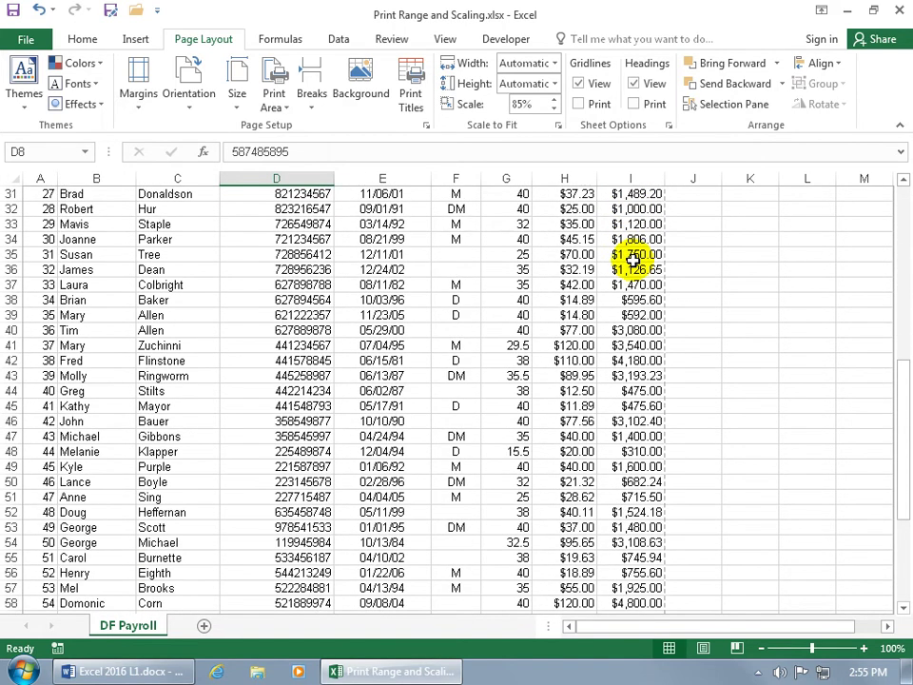
pyautogui.scroll(-5, 633, 258)
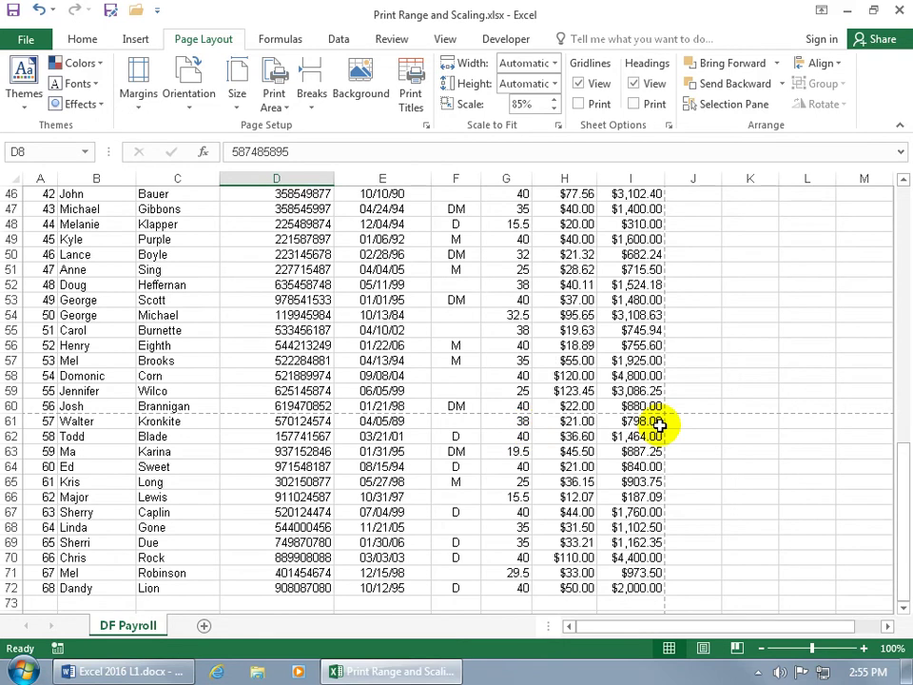
pyautogui.click(471, 329)
pyautogui.click(492, 509)
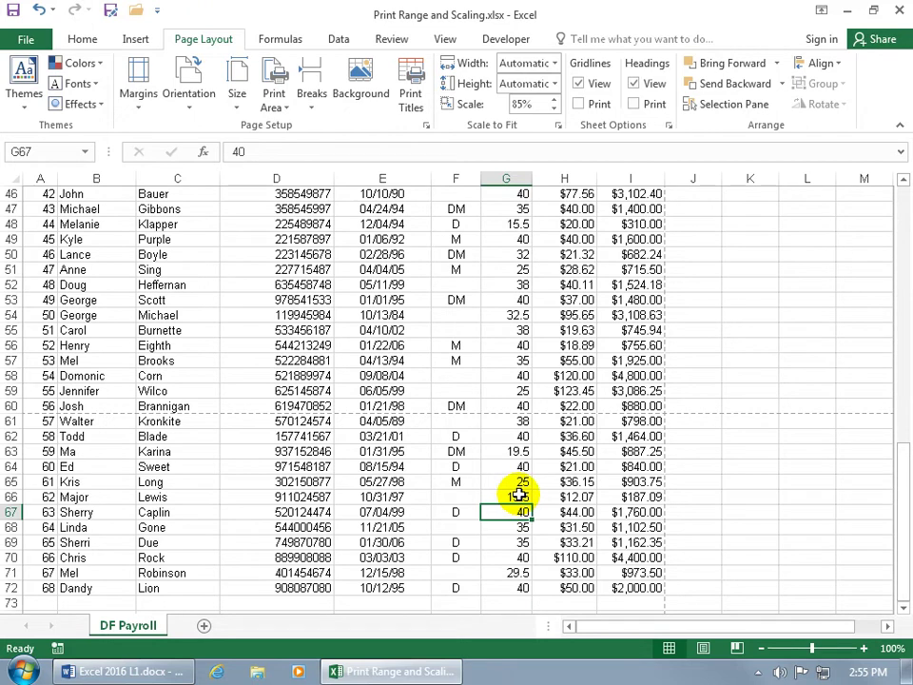
# Preview the 85% printout through pages 1–3 and open the scaling options
pyautogui.click(26, 40)
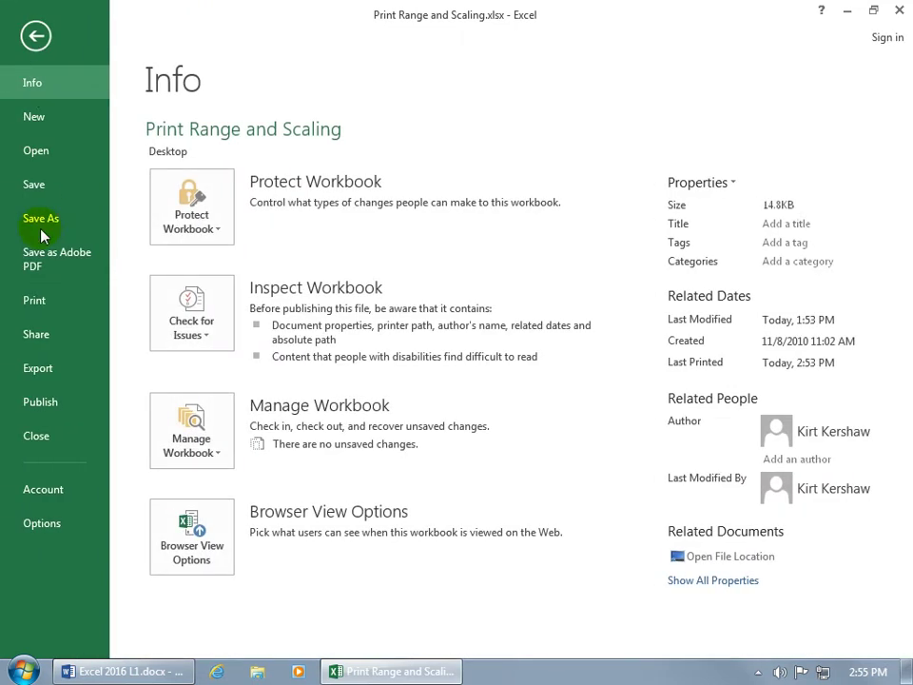
pyautogui.click(38, 300)
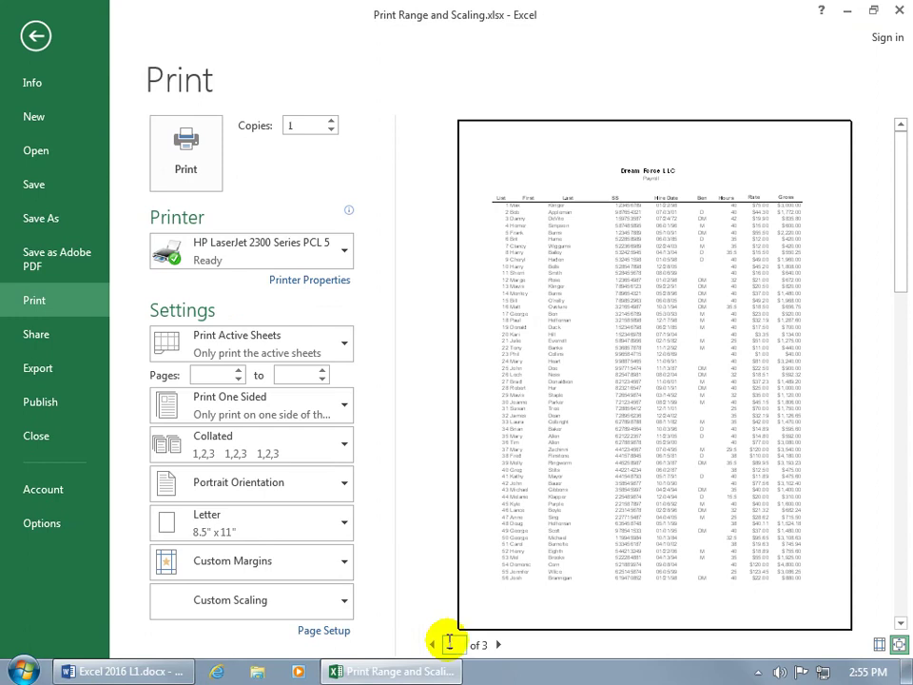
pyautogui.click(498, 645)
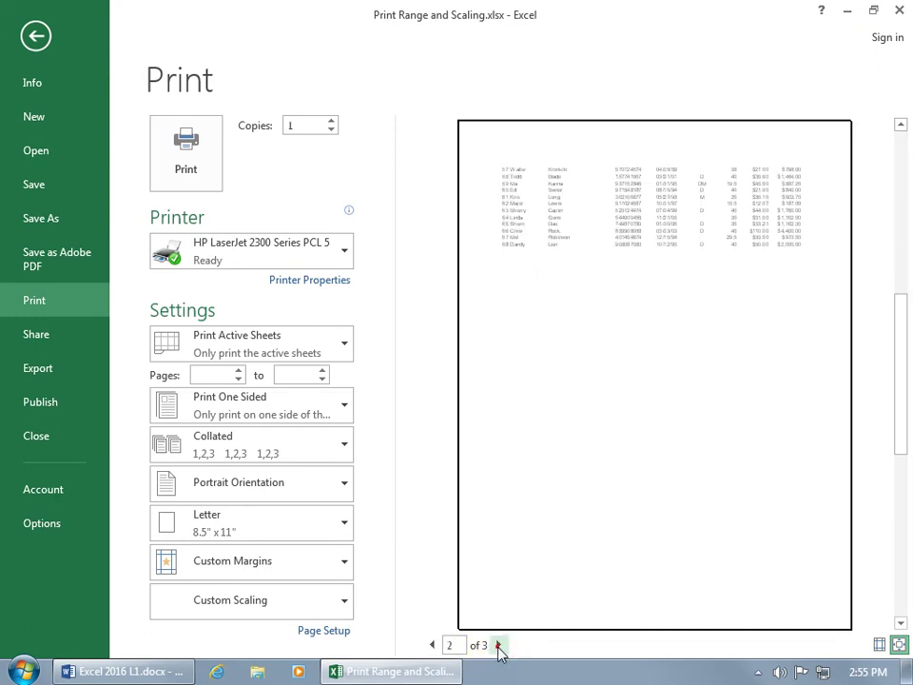
pyautogui.click(498, 644)
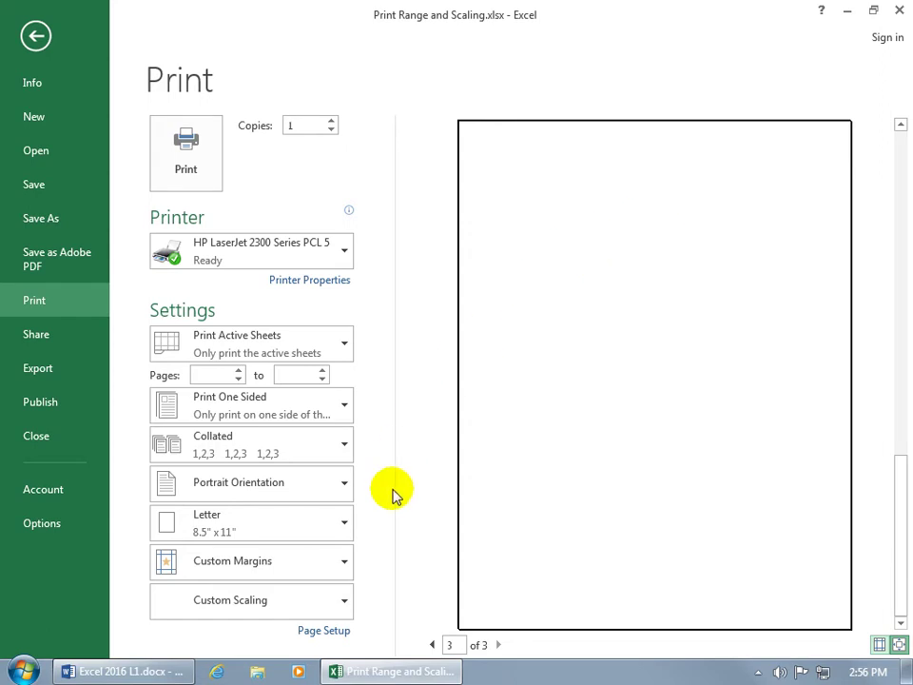
pyautogui.click(314, 606)
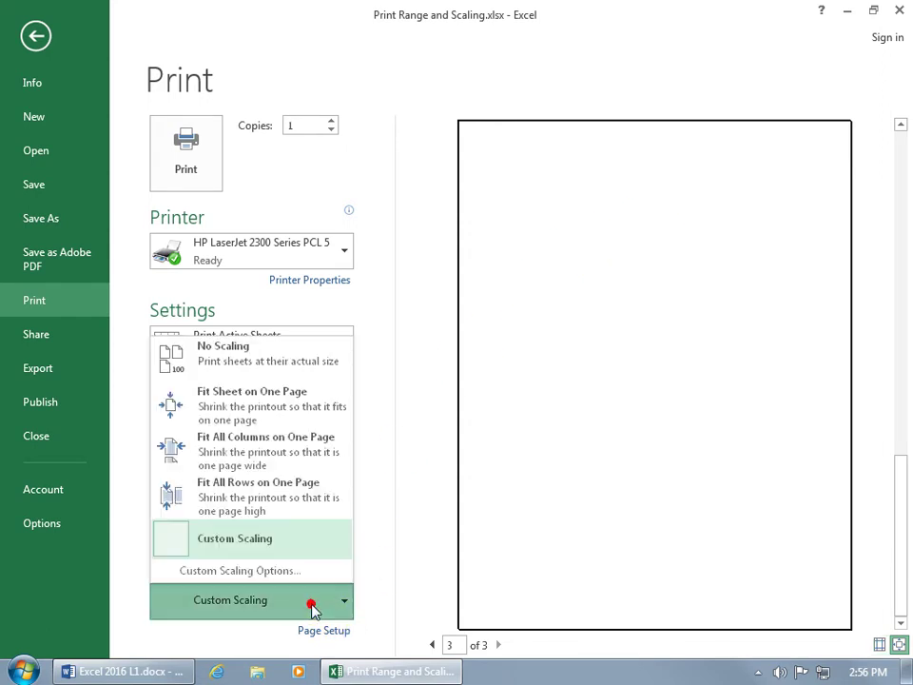
# Set custom scaling to 80% for a two-page printout and view page 2 at actual size
pyautogui.click(292, 579)
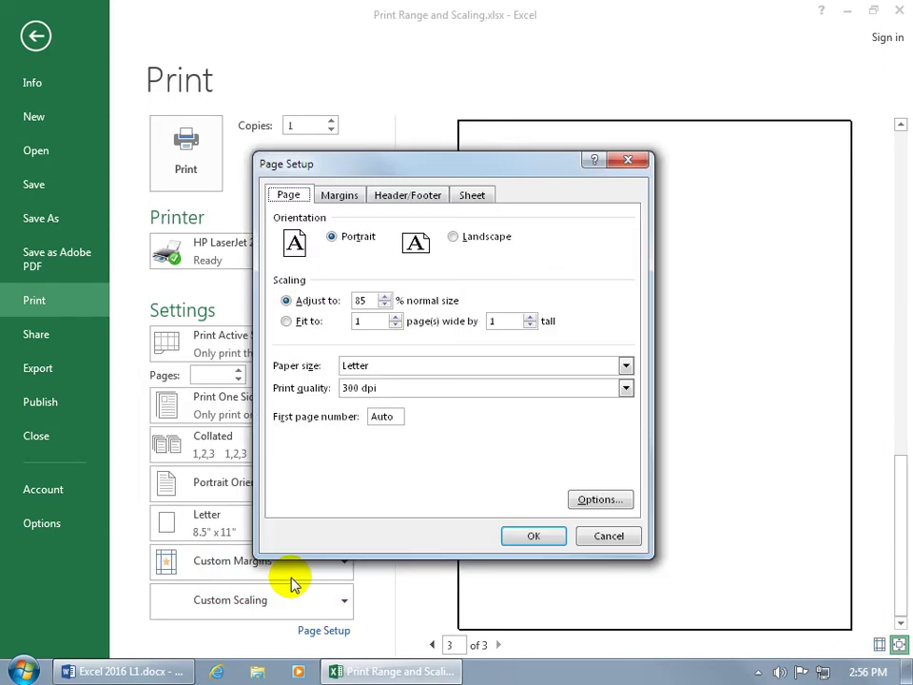
pyautogui.click(384, 304)
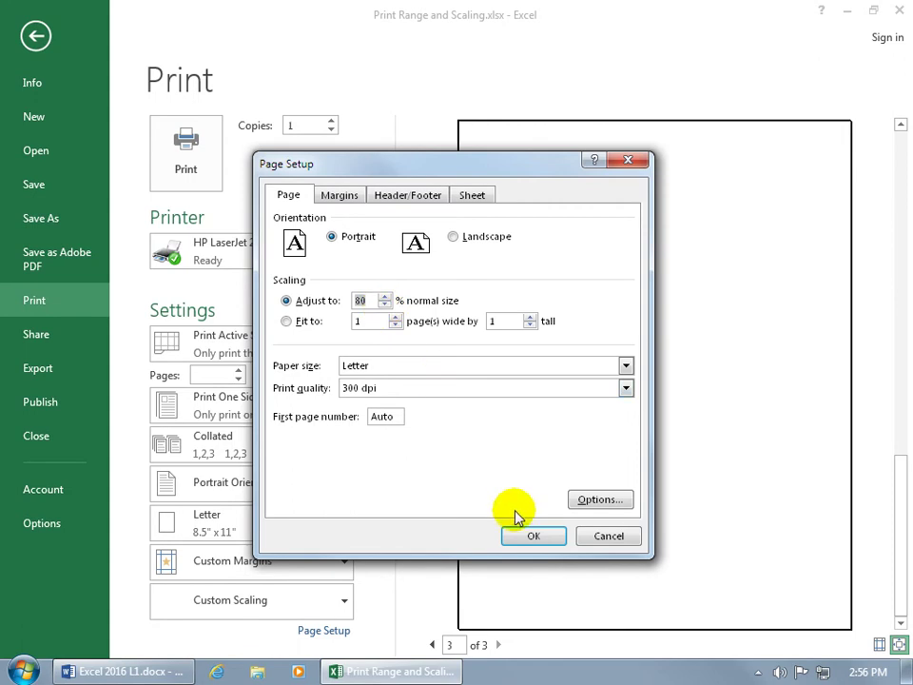
pyautogui.click(526, 537)
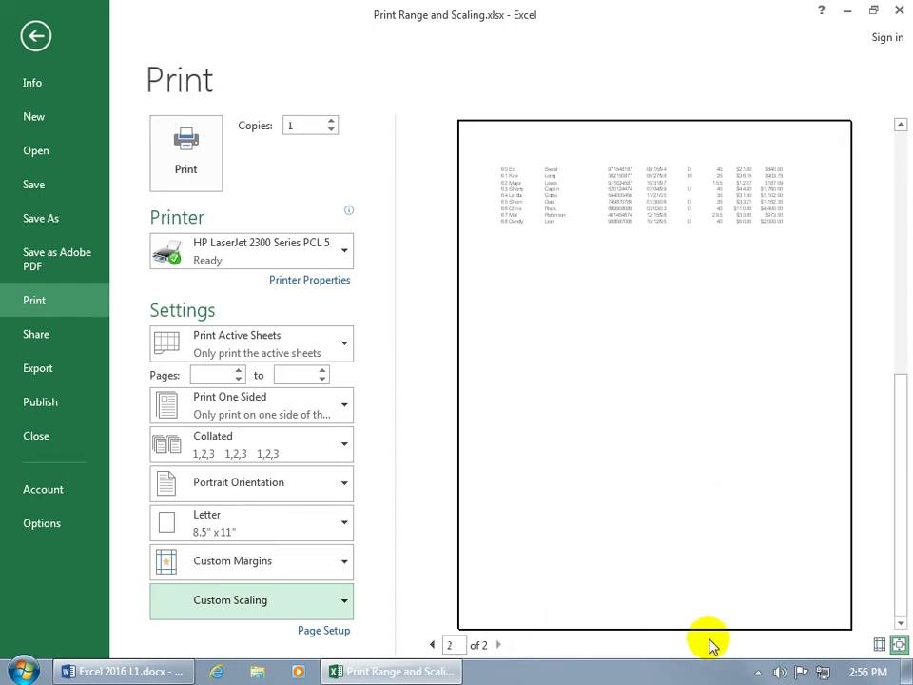
pyautogui.click(899, 644)
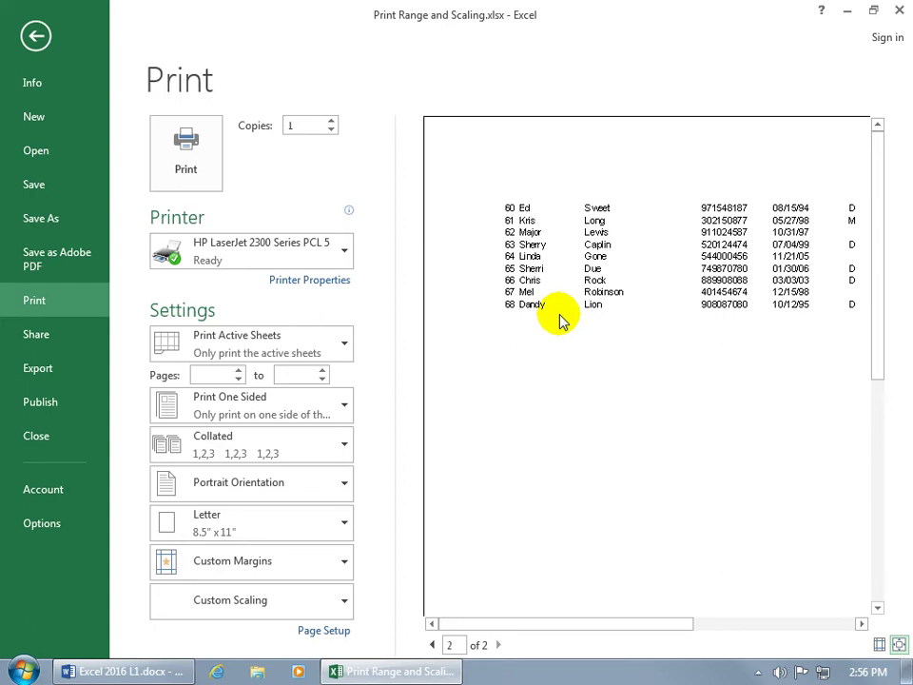
pyautogui.click(323, 599)
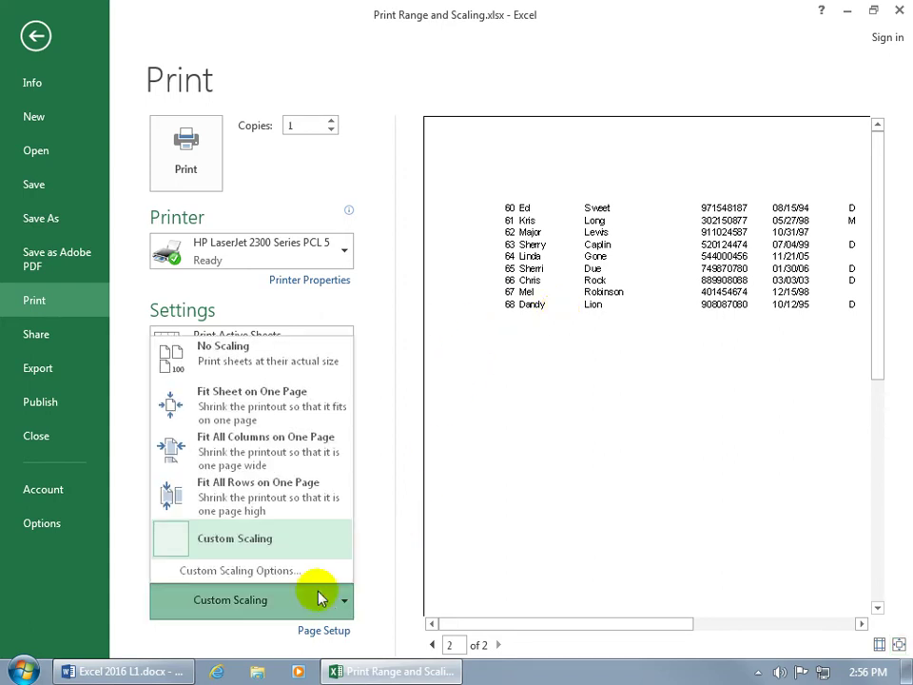
pyautogui.click(300, 571)
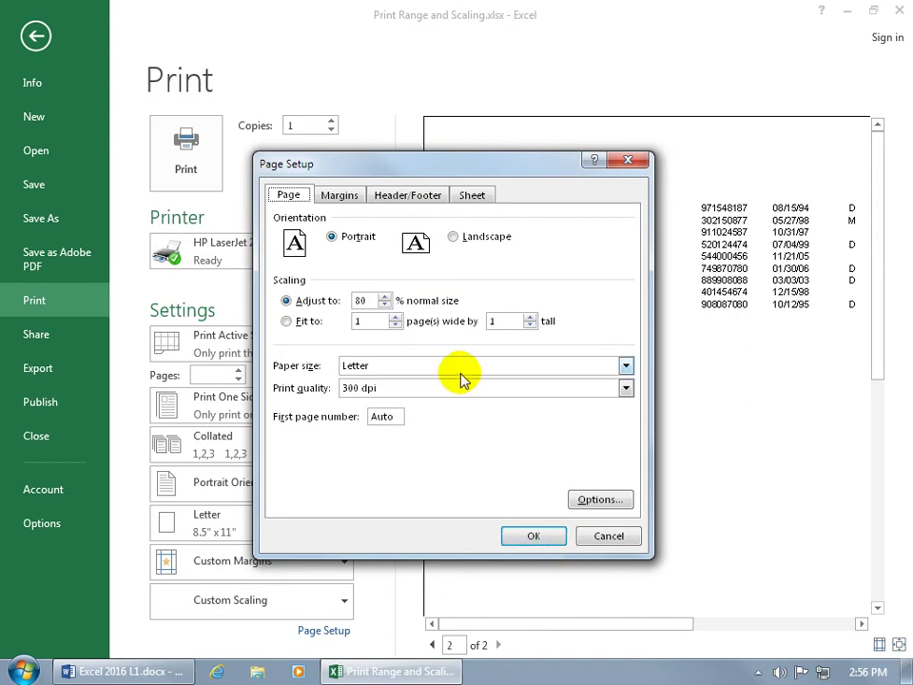
pyautogui.click(627, 161)
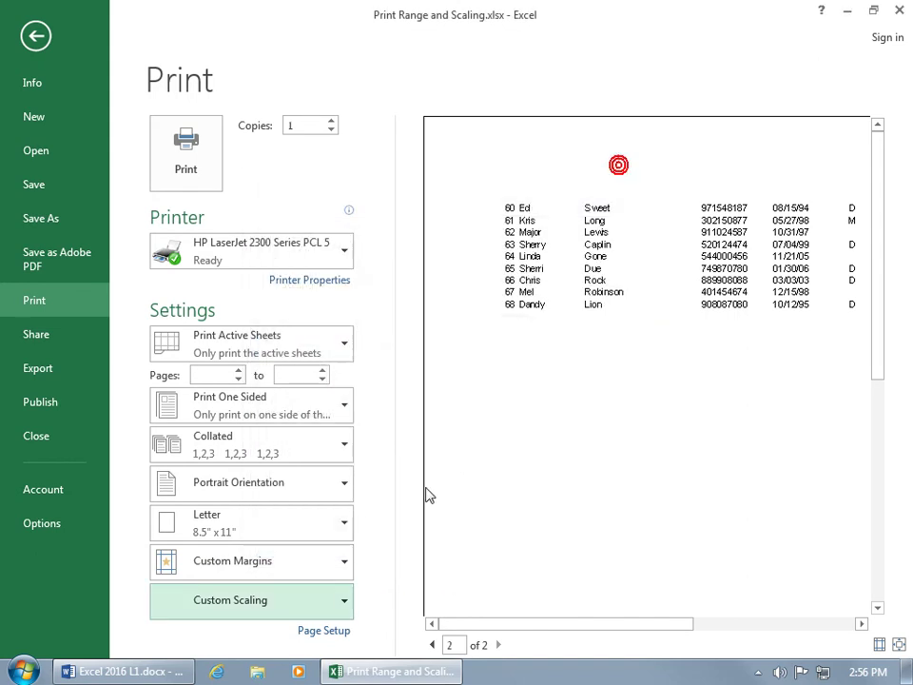
# In Page Setup, fit the printout to 1 page wide by 1 tall, then return to the sheet
pyautogui.click(326, 633)
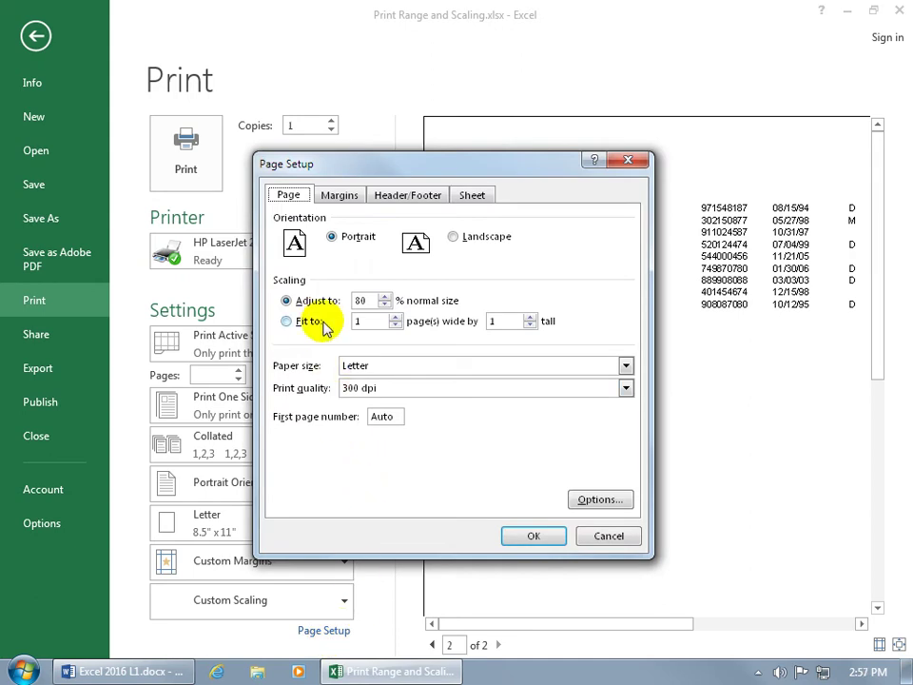
pyautogui.click(287, 324)
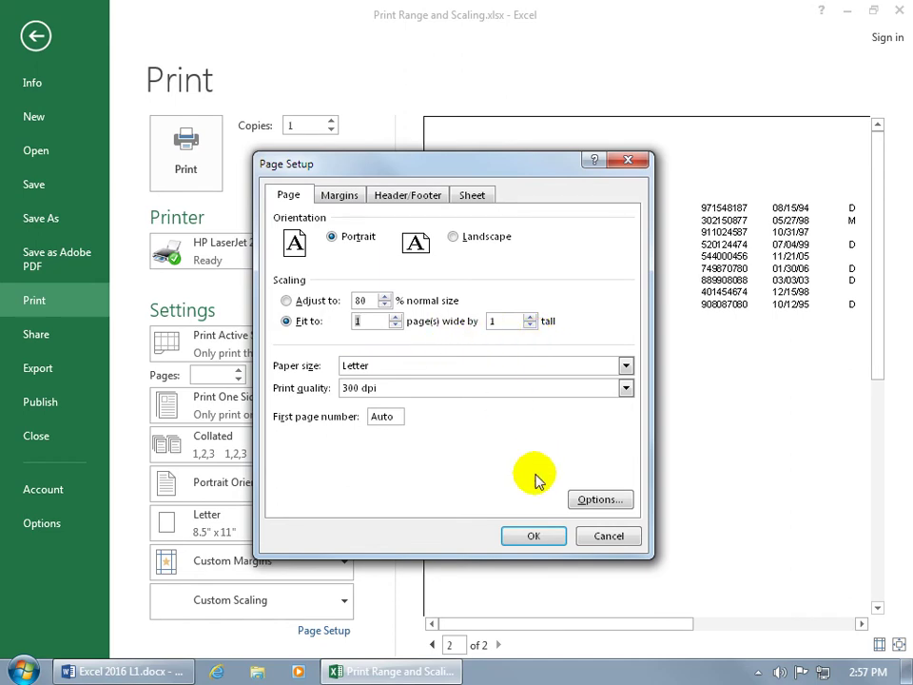
pyautogui.click(534, 535)
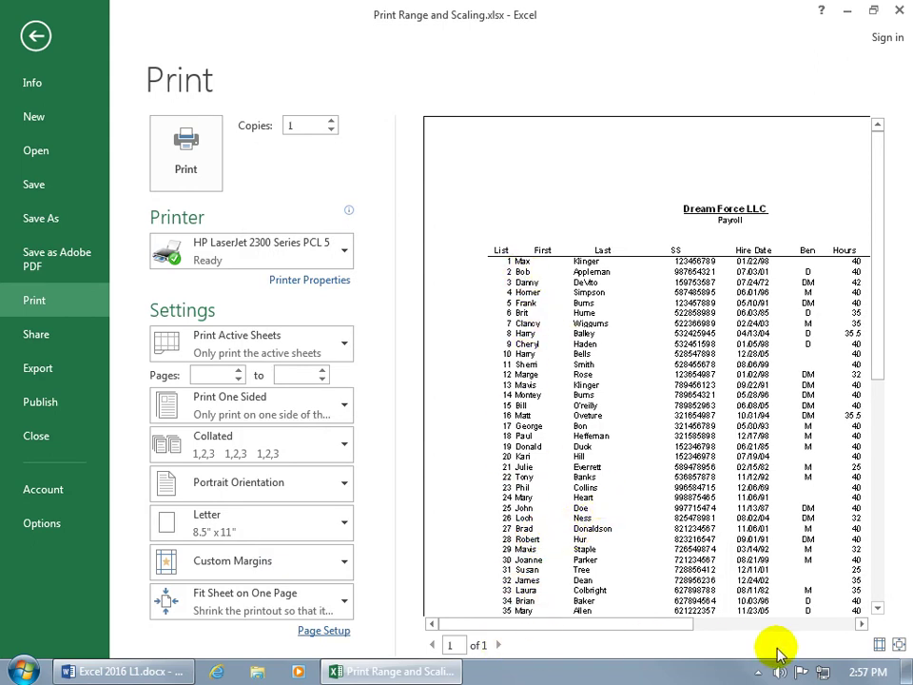
pyautogui.click(898, 646)
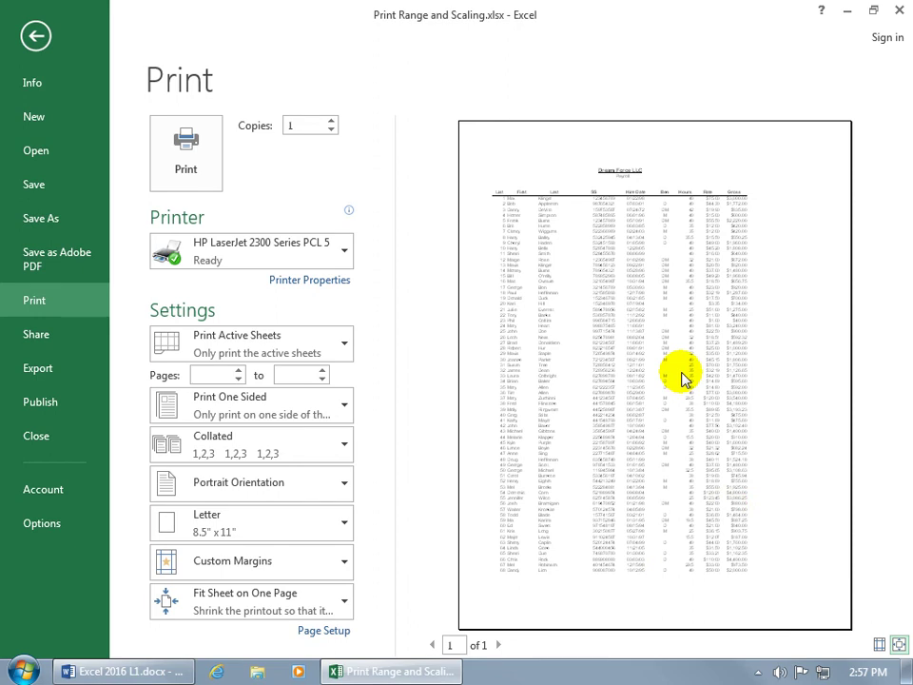
pyautogui.click(36, 36)
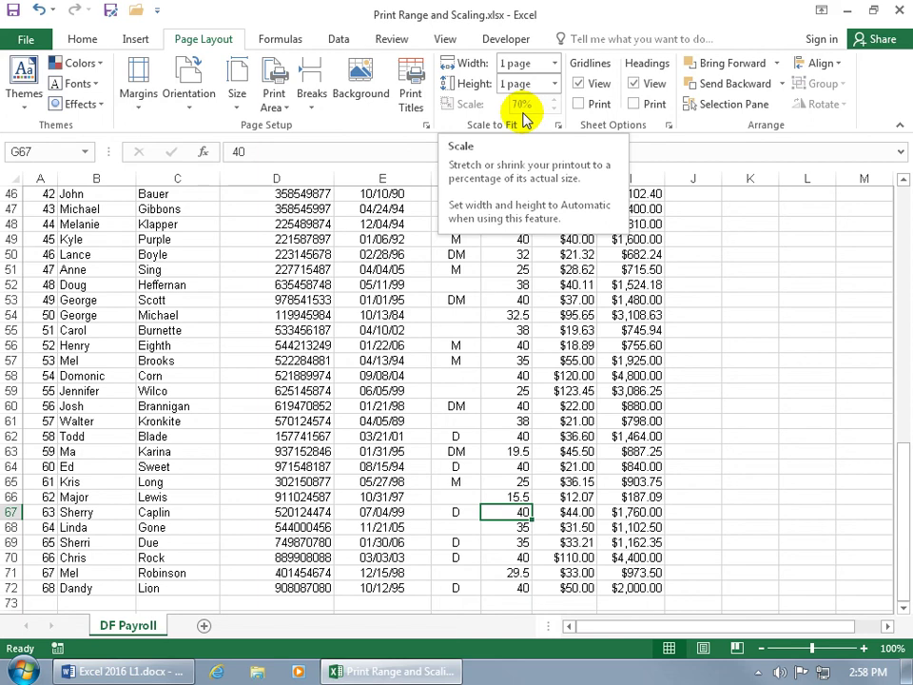
# Set the printout height to 2 pages, keeping the width at 1 page
pyautogui.click(553, 84)
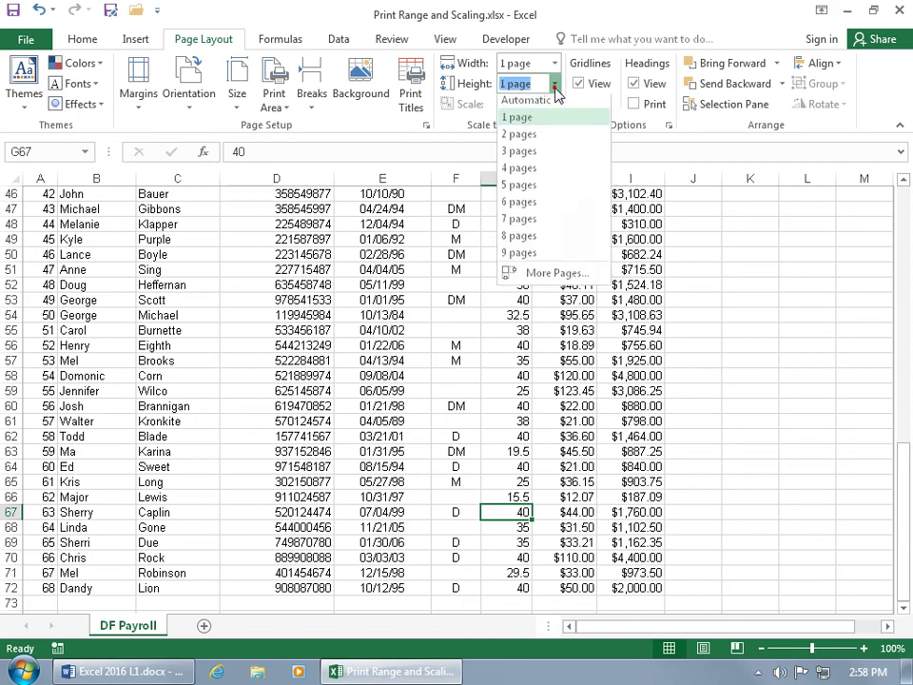
pyautogui.click(548, 139)
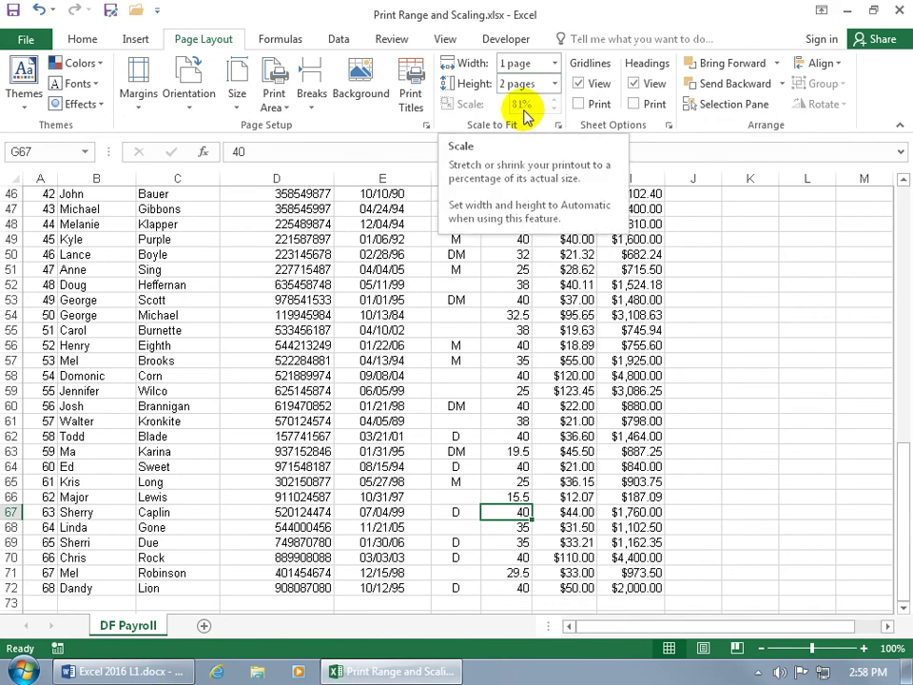
# Review pages 1 and 2 of the payroll in print preview, toggling Zoom to Page
pyautogui.click(21, 40)
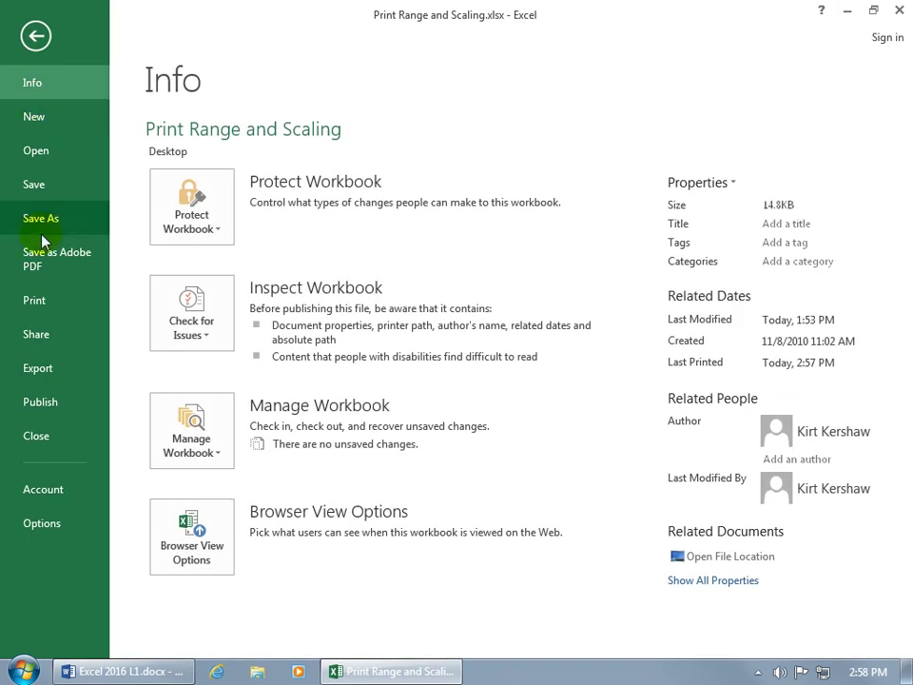
pyautogui.click(43, 303)
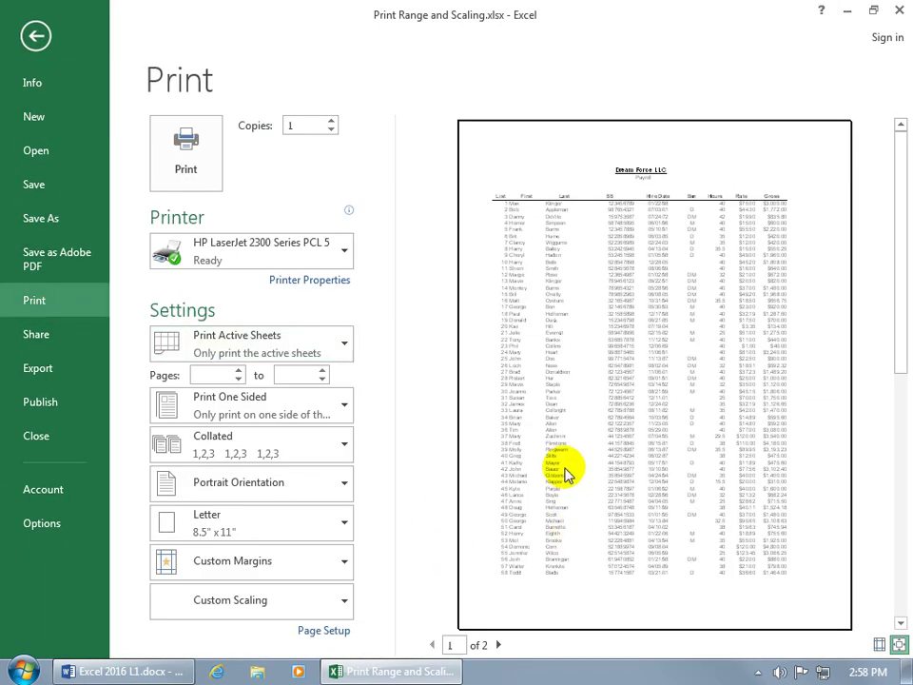
pyautogui.click(896, 643)
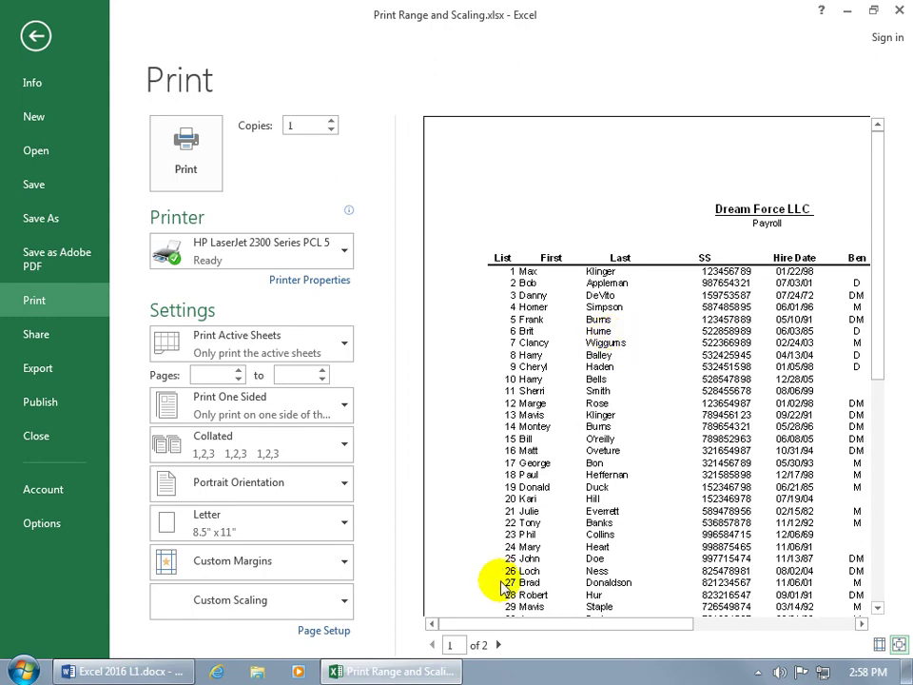
pyautogui.click(497, 644)
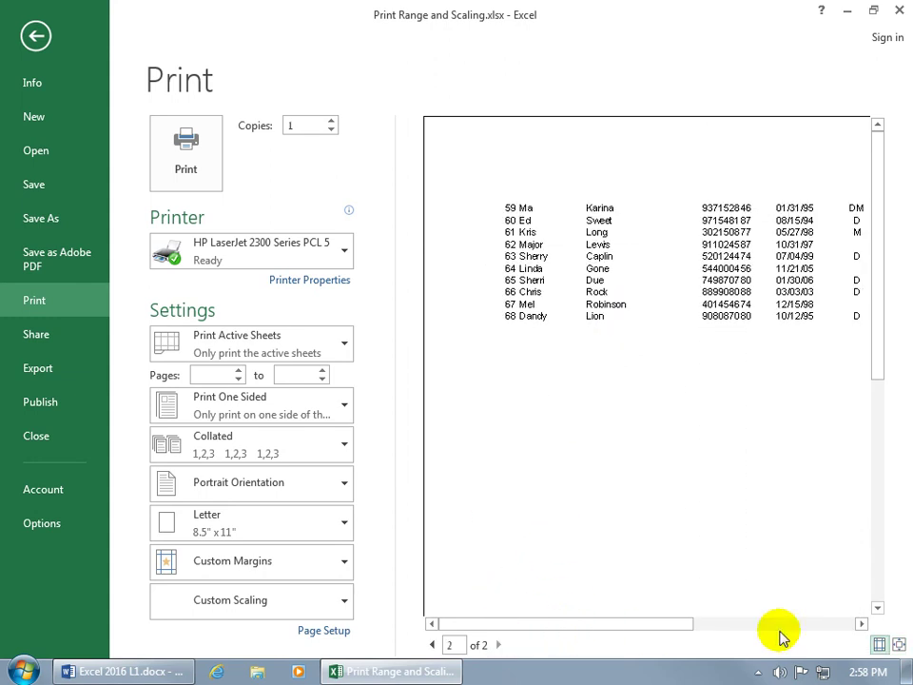
pyautogui.click(897, 643)
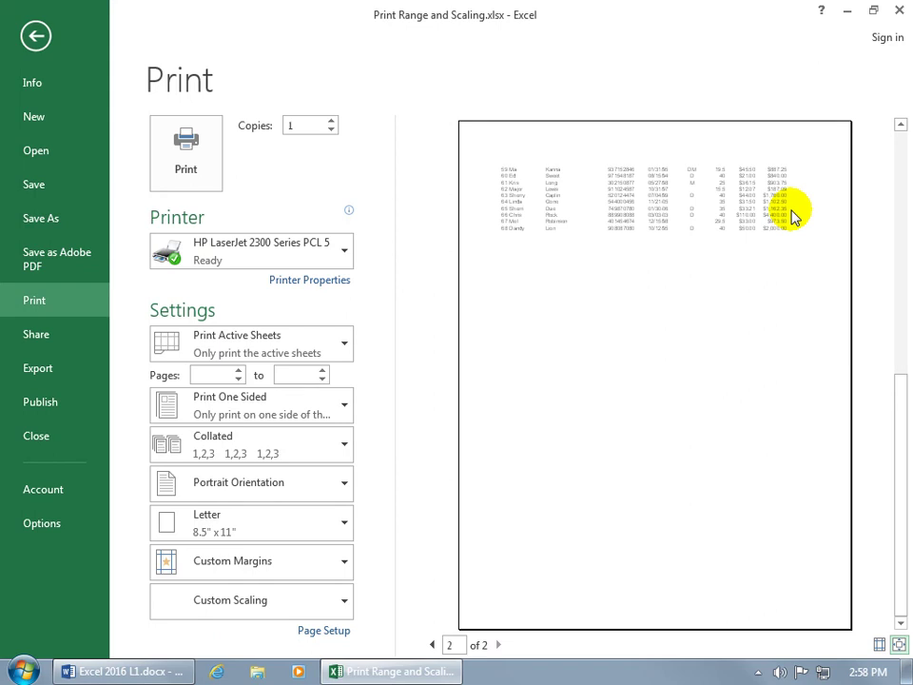
# Back on the worksheet, set the printout width and height both to Automatic
pyautogui.click(36, 36)
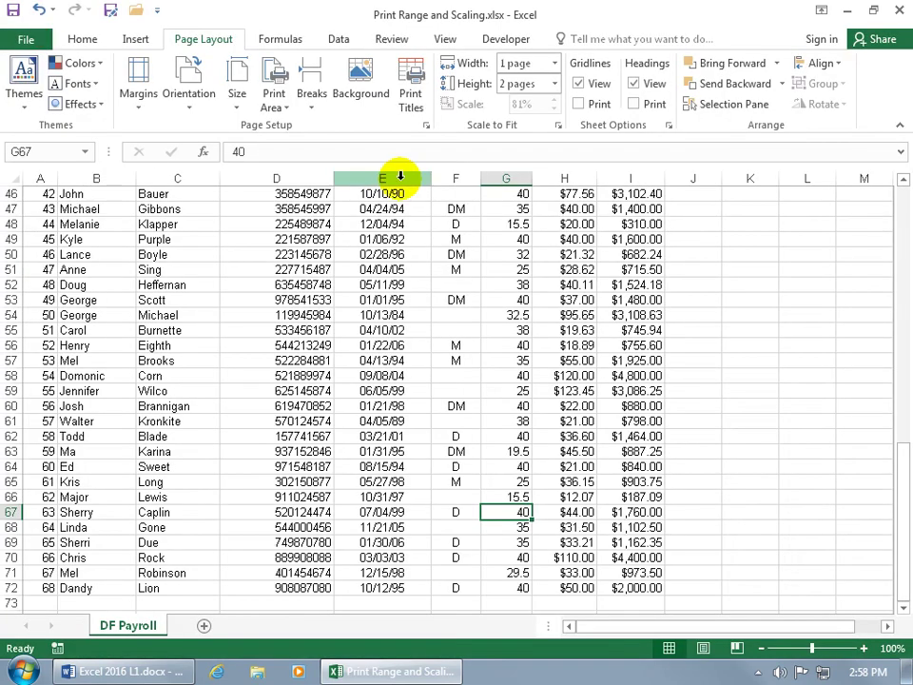
pyautogui.click(554, 64)
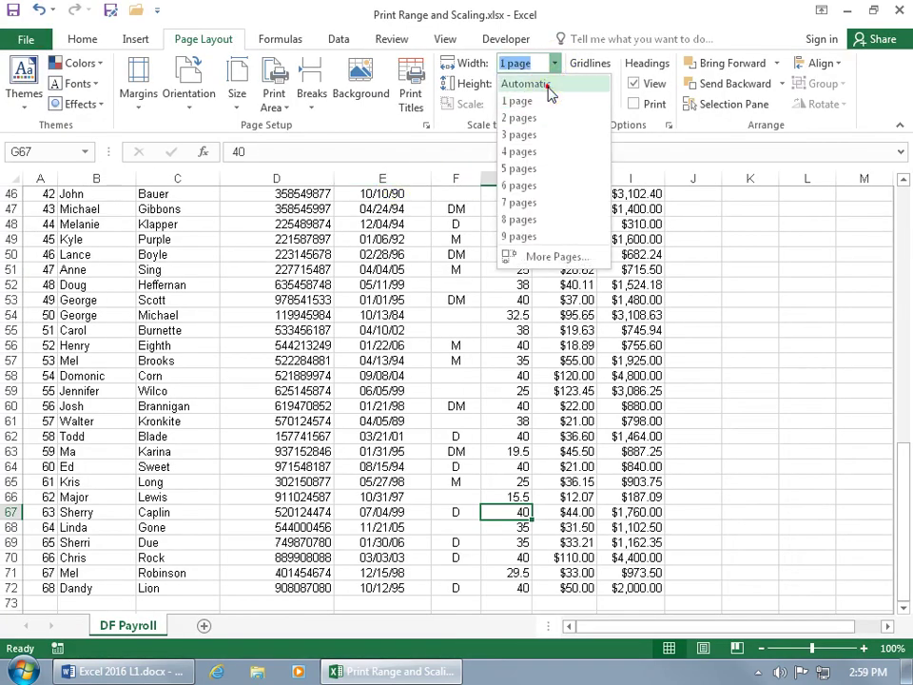
pyautogui.click(526, 84)
pyautogui.click(554, 84)
pyautogui.click(552, 104)
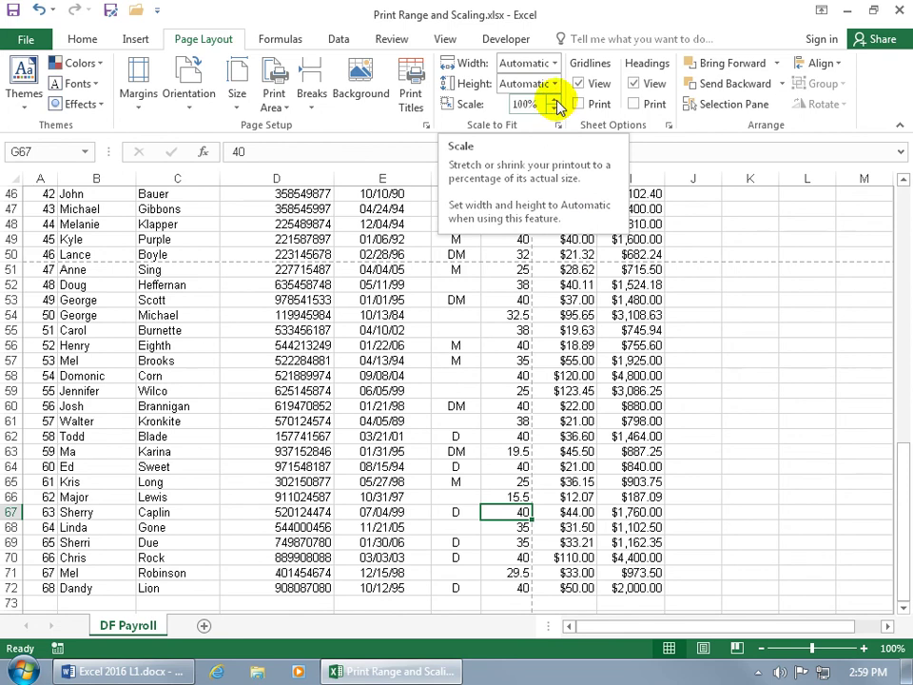
# Raise the print scale in 5% steps to 125% and check the new page break
pyautogui.click(554, 99)
pyautogui.click(555, 99)
pyautogui.click(554, 99)
pyautogui.click(555, 99)
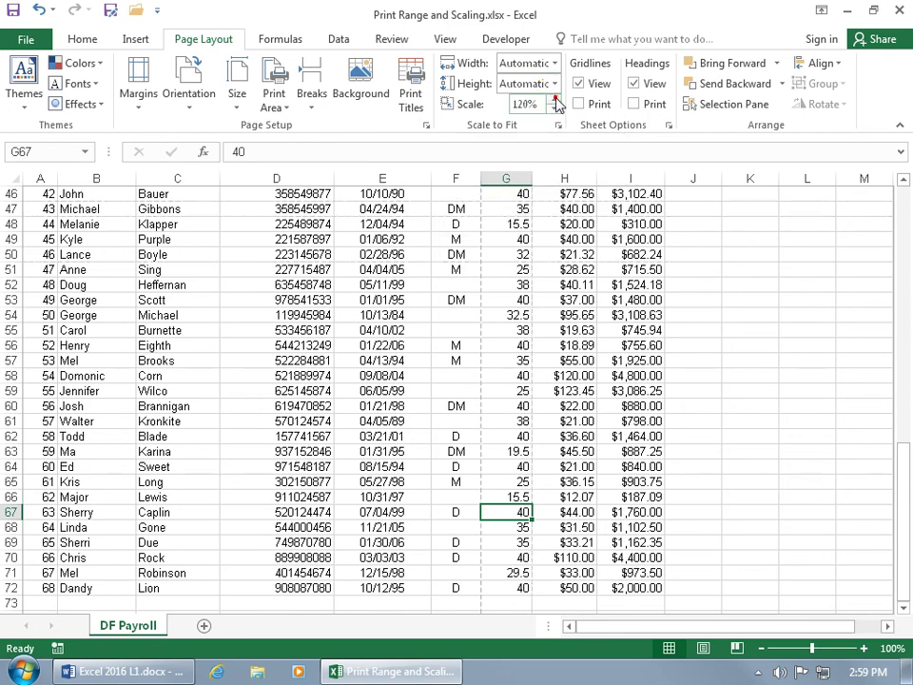
pyautogui.click(556, 99)
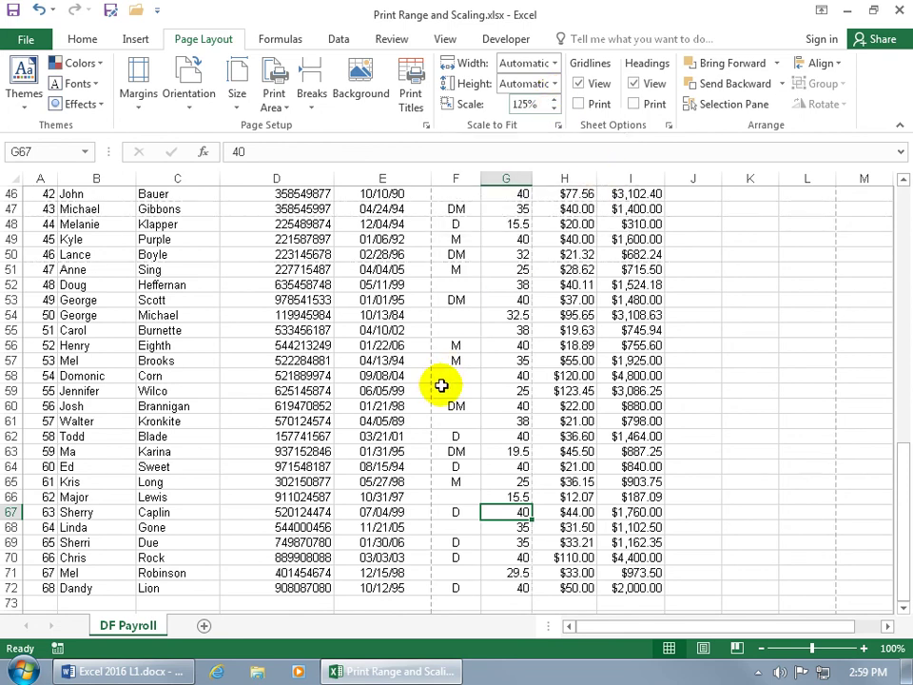
pyautogui.moveTo(894, 492); pyautogui.dragTo(892, 196)
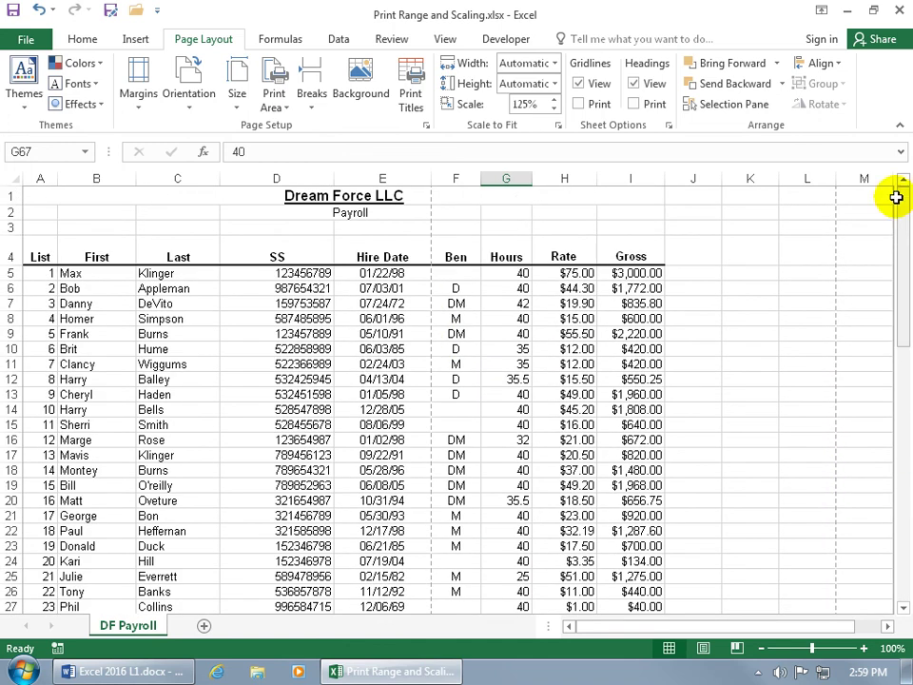
pyautogui.click(26, 39)
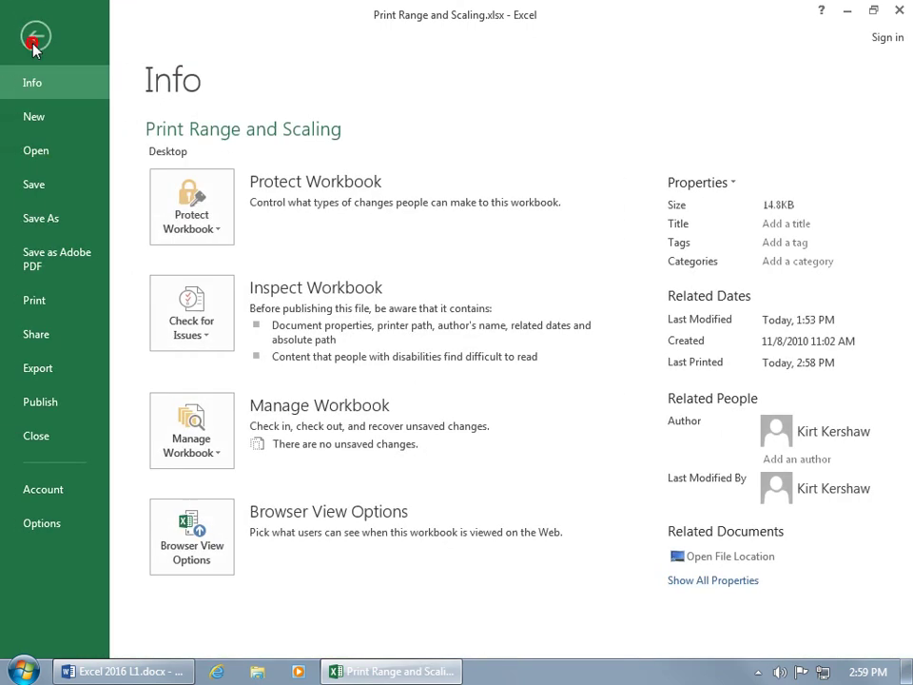
pyautogui.click(45, 299)
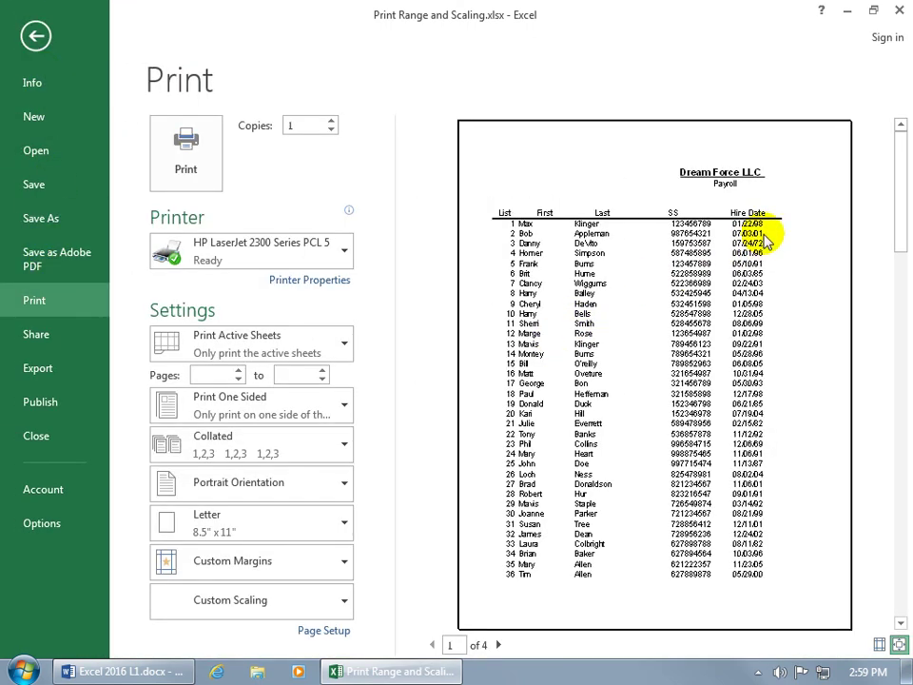
pyautogui.click(898, 644)
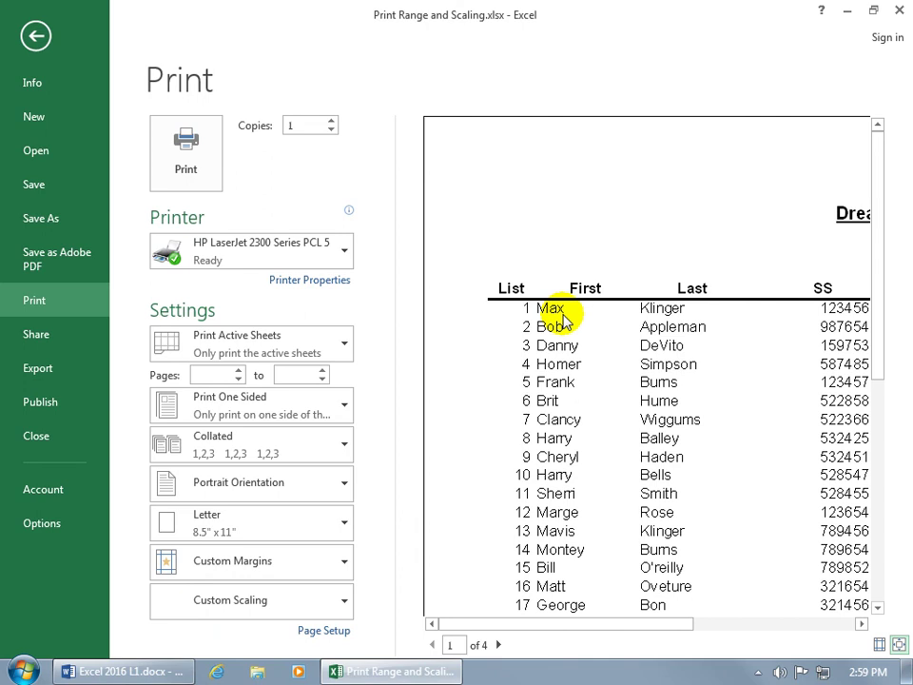
pyautogui.click(36, 36)
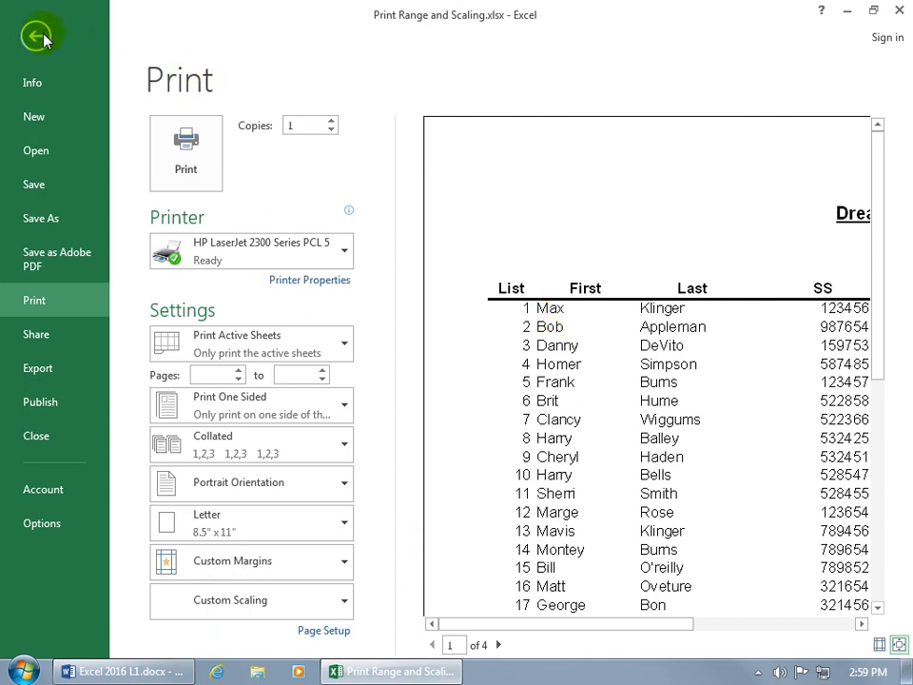
pyautogui.click(266, 288)
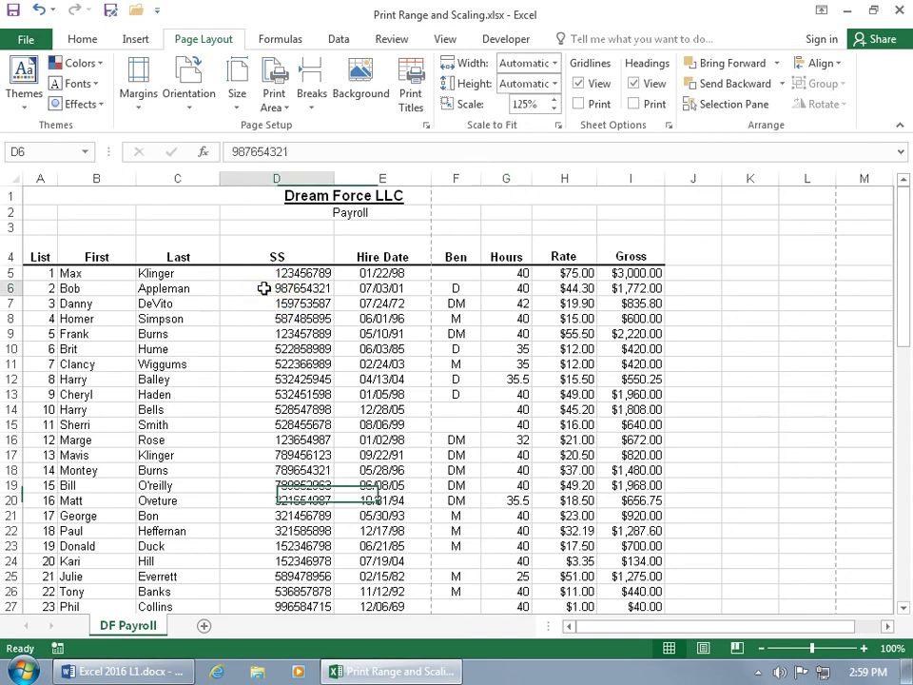